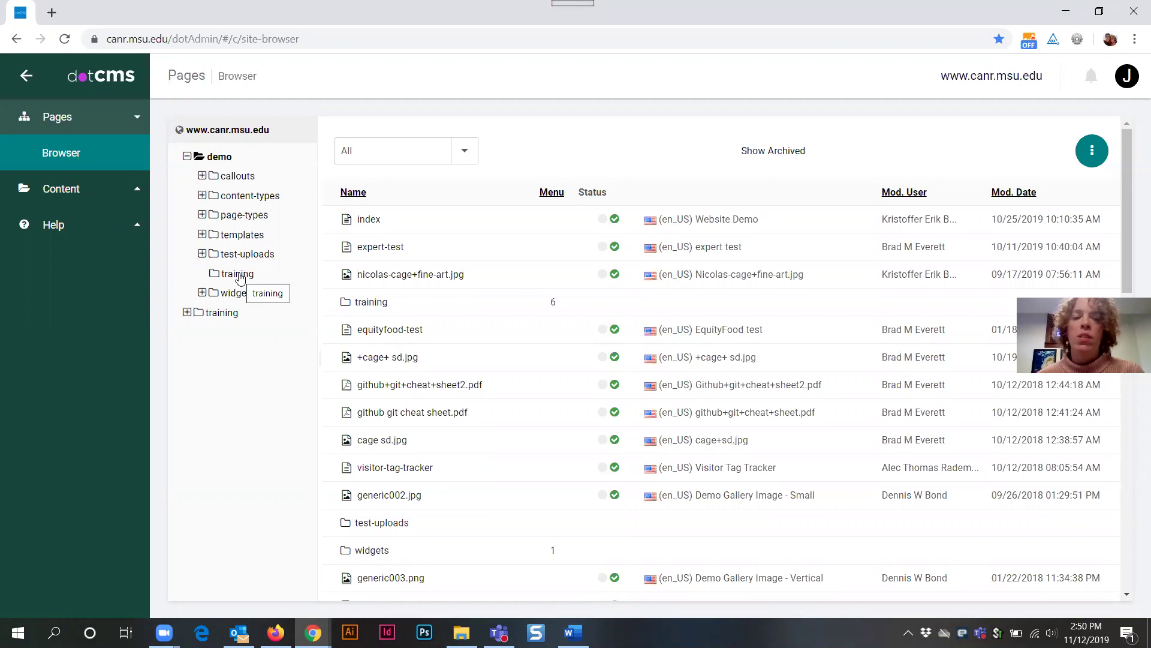
Open the demo/training folder in the site browser to list its four pages
{"action": "left_click", "coordinate": [238, 274]}
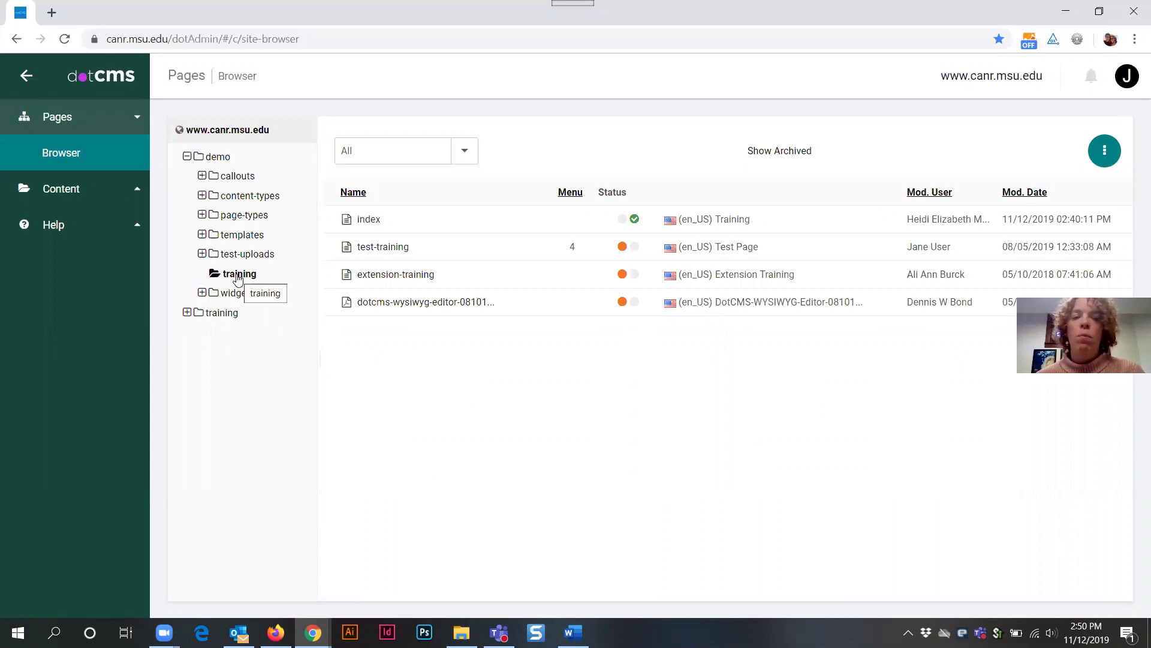
Start a new page in the training folder, keeping Page Asset as its type
{"action": "left_click", "coordinate": [1108, 154]}
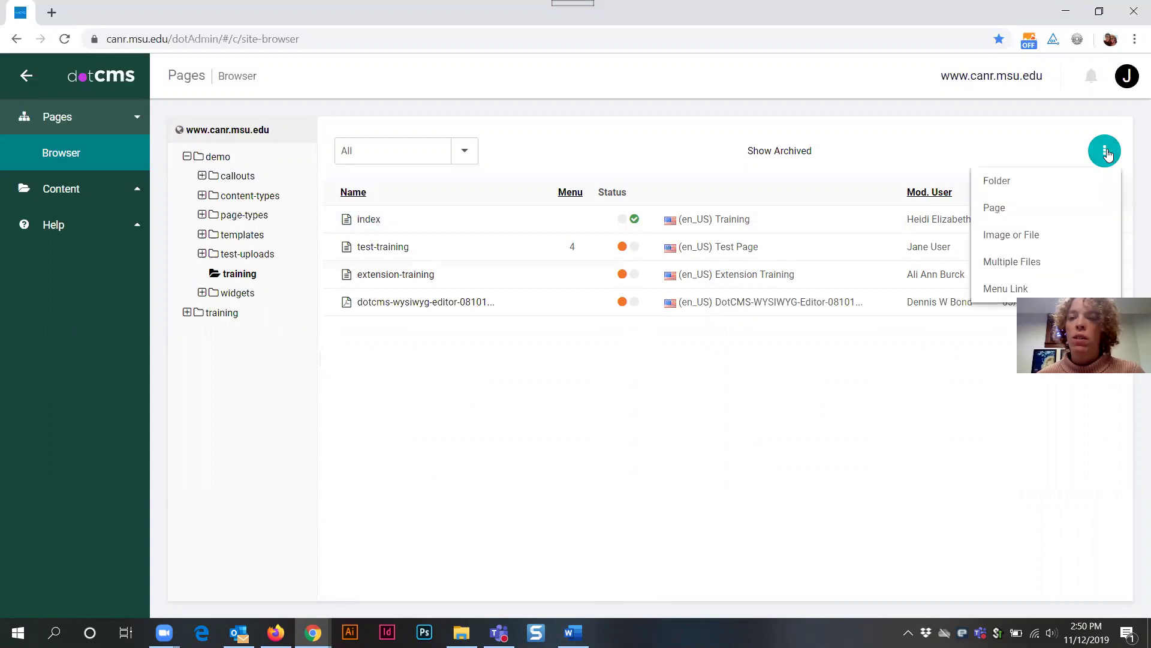
{"action": "left_click", "coordinate": [998, 209]}
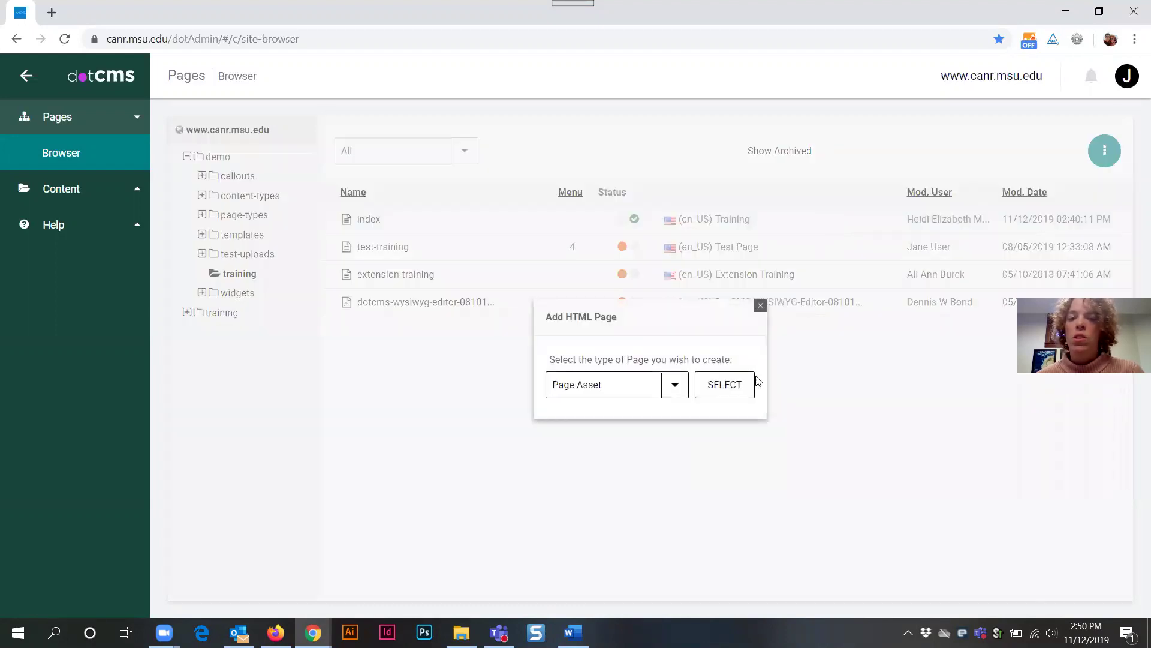
{"action": "left_click", "coordinate": [676, 389]}
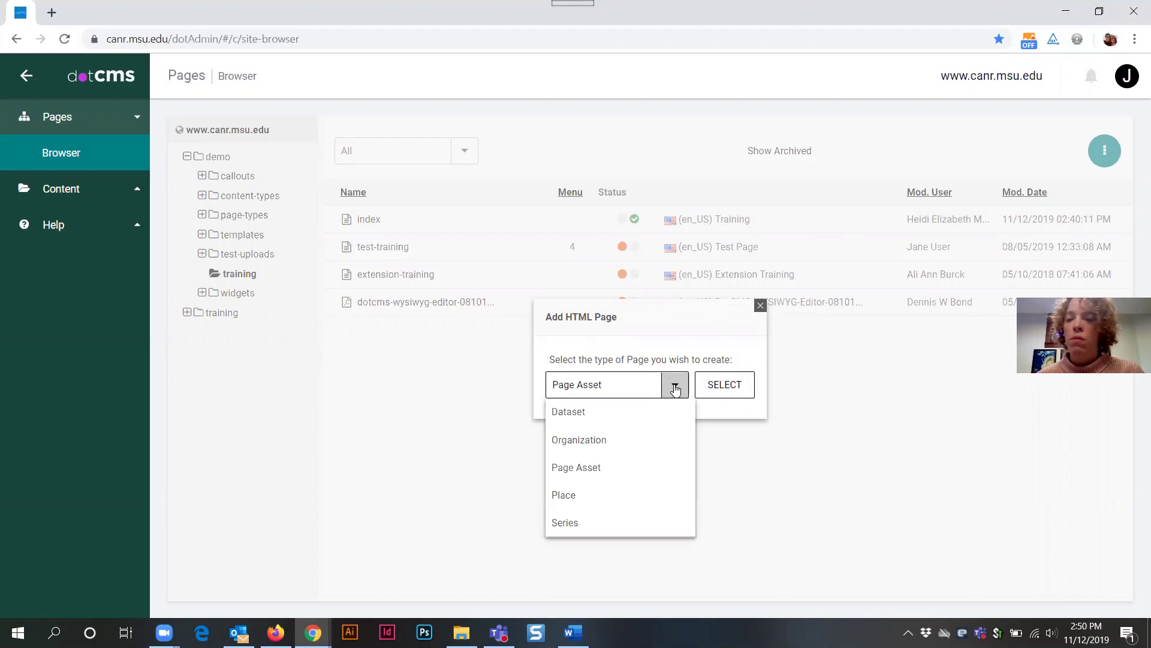
{"action": "left_click", "coordinate": [675, 390]}
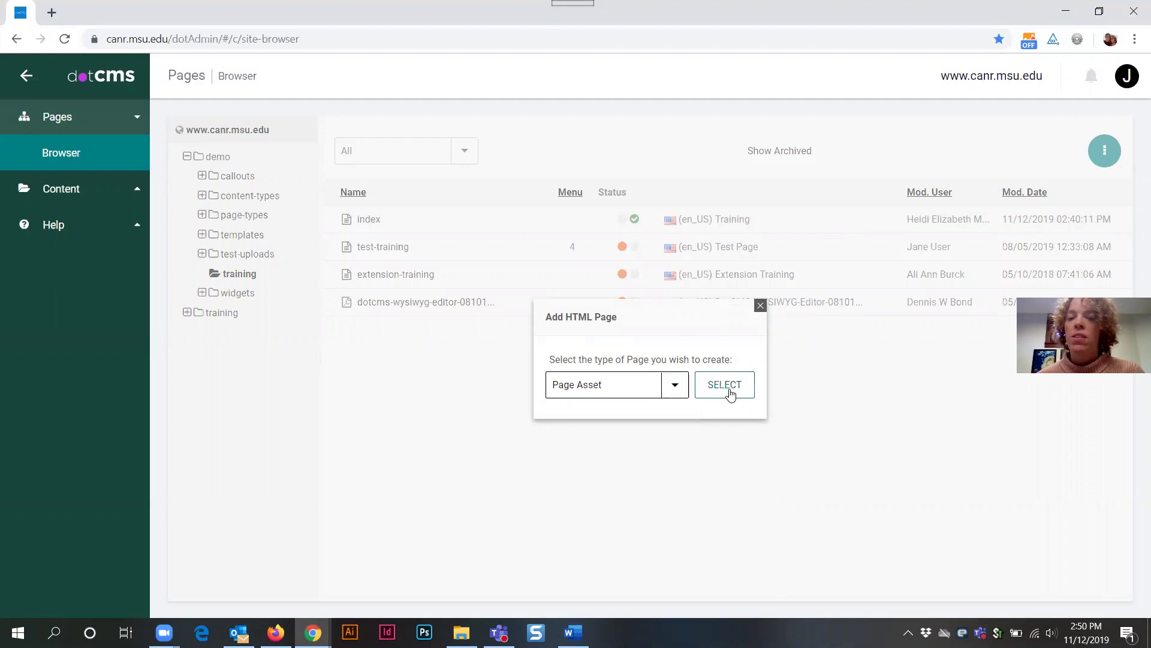
Confirm Page Asset and title the new page 'Test Page', with Url auto-filled as test-page
{"action": "left_click", "coordinate": [726, 388]}
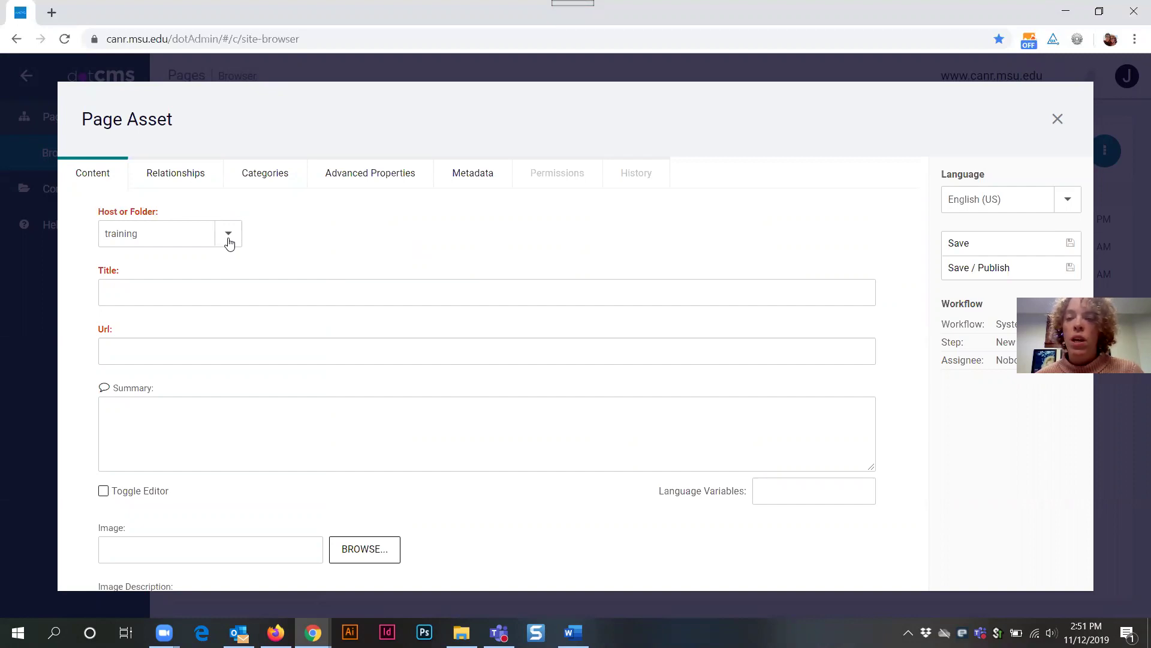
{"action": "left_click", "coordinate": [152, 294]}
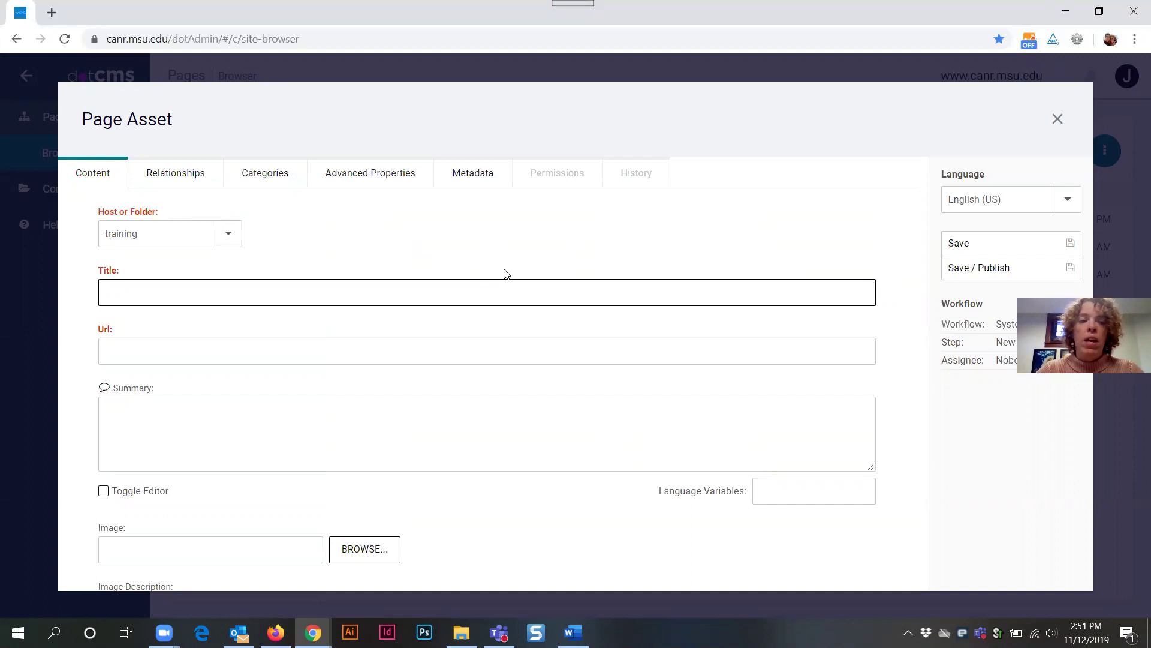
{"action": "type", "text": "T"}
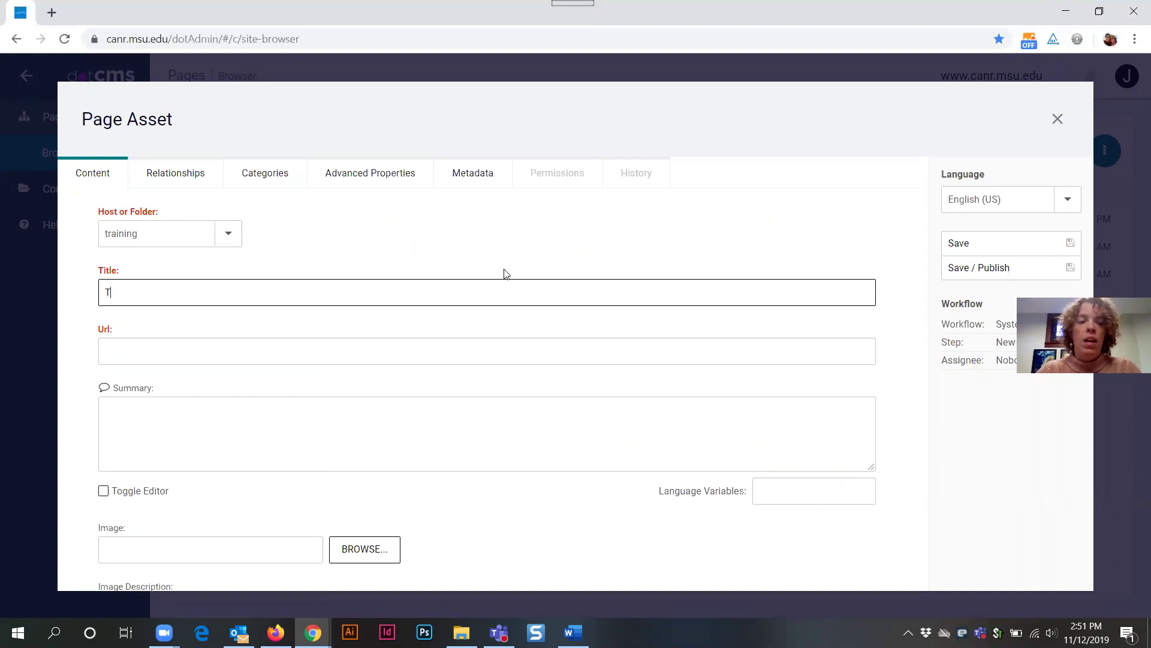
{"action": "type", "text": "est Page"}
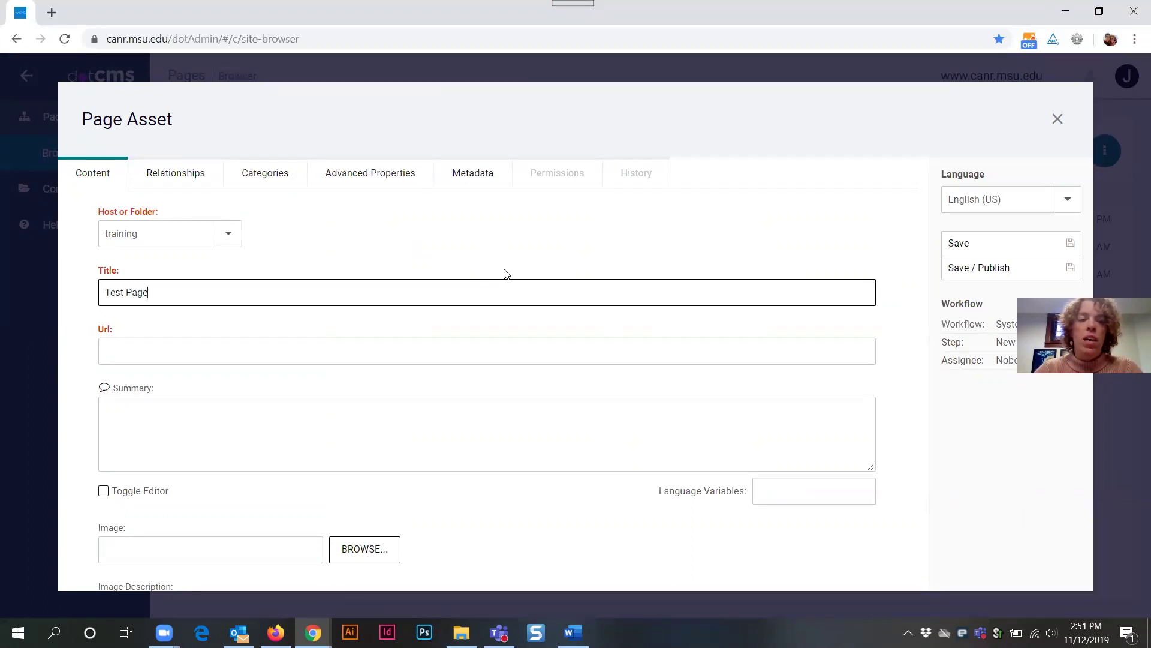
{"action": "key", "text": "Tab"}
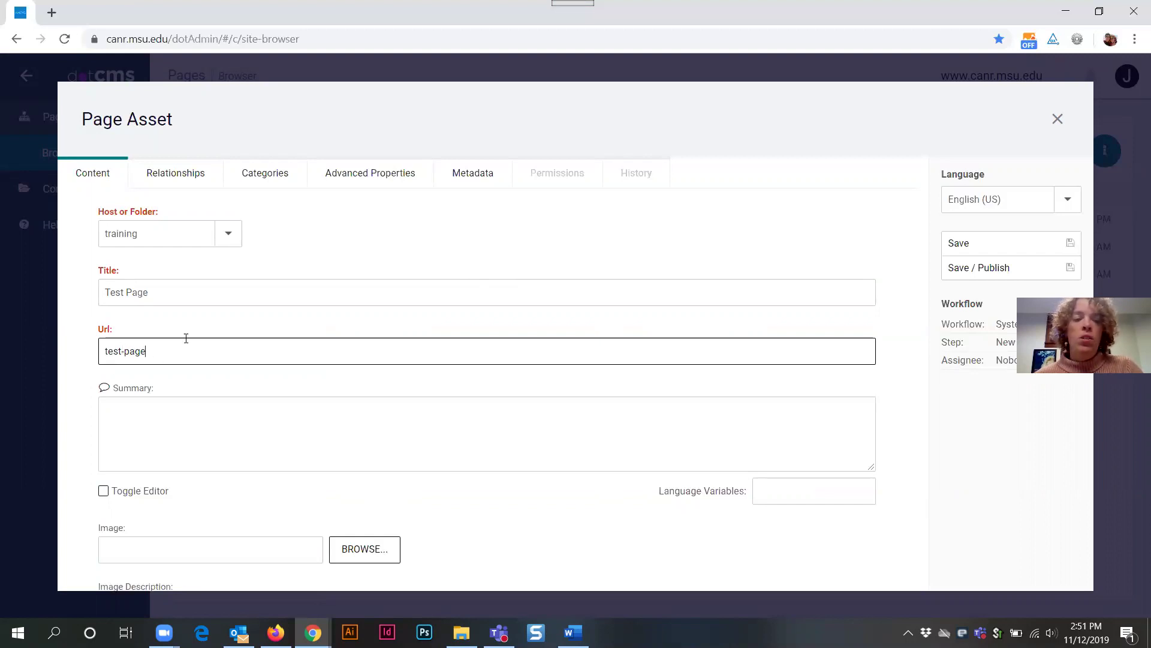
Edit the Url slug so it reads just 'test'
{"action": "key", "text": "BackSpace"}
{"action": "key", "text": "BackSpace"}
{"action": "key", "text": "BackSpace"}
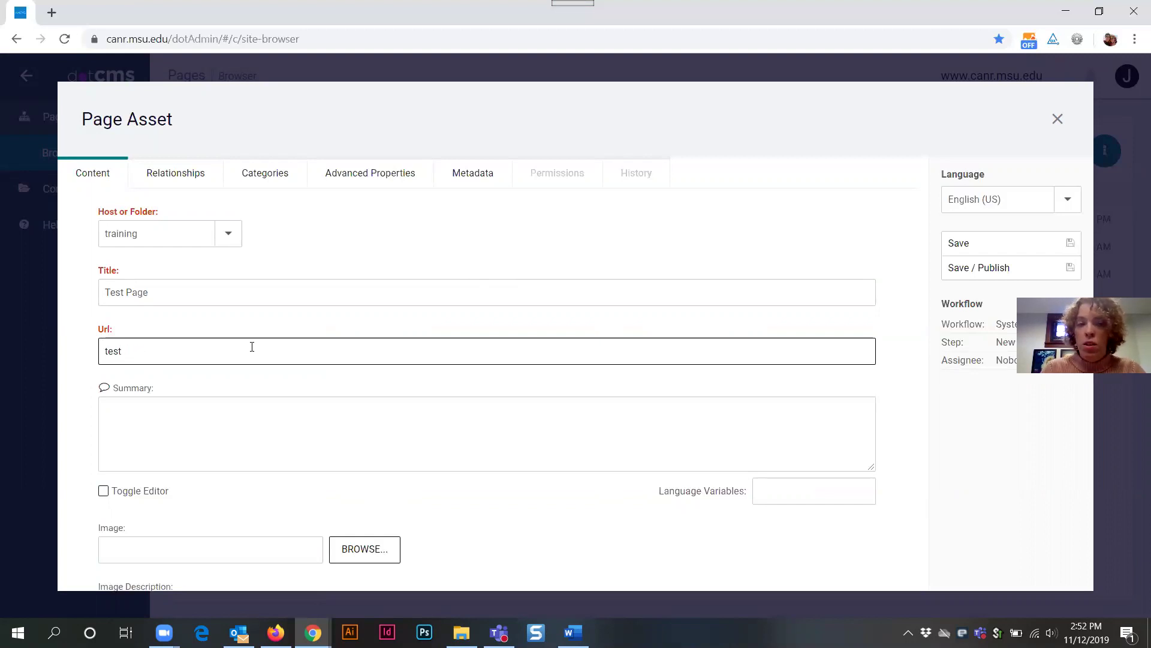
{"action": "type", "text": "_"}
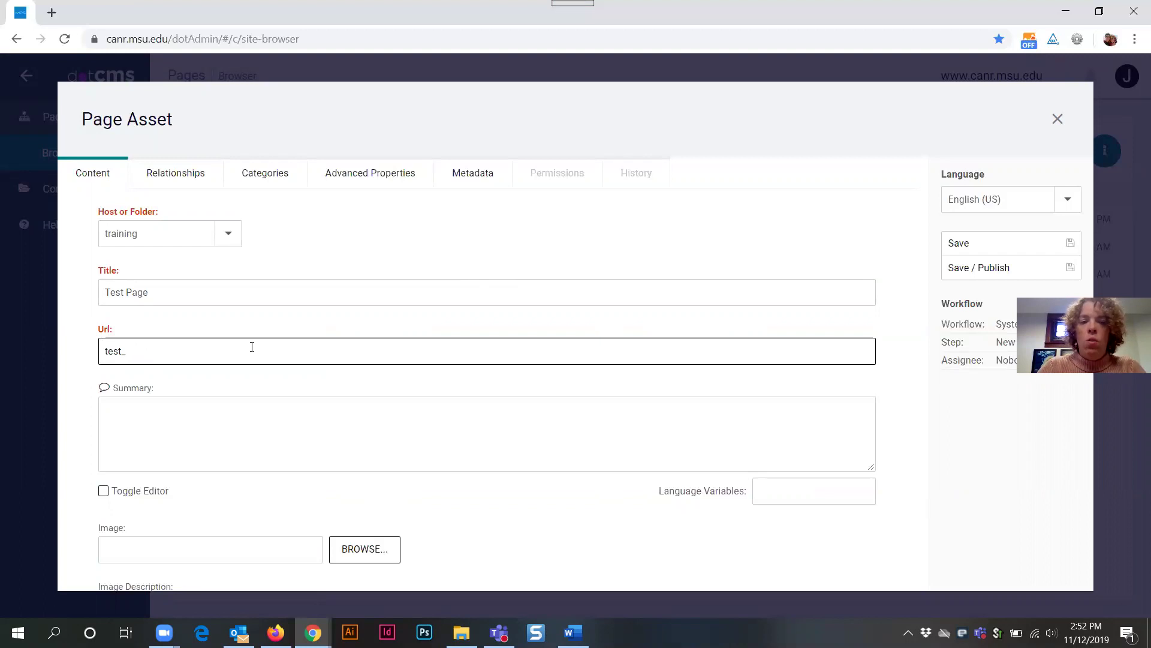
{"action": "key", "text": "BackSpace"}
{"action": "type", "text": "-testr"}
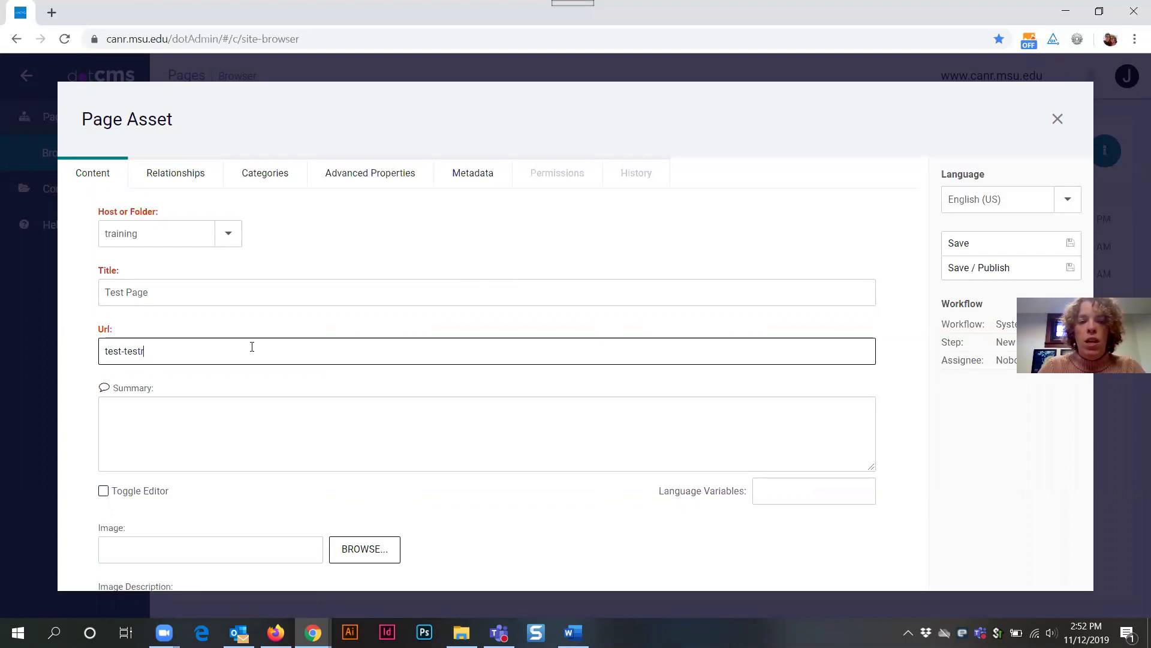
{"action": "key", "text": "BackSpace"}
{"action": "key", "text": "BackSpace"}
{"action": "key", "text": "BackSpace"}
{"action": "key", "text": "BackSpace"}
{"action": "type", "text": "raining"}
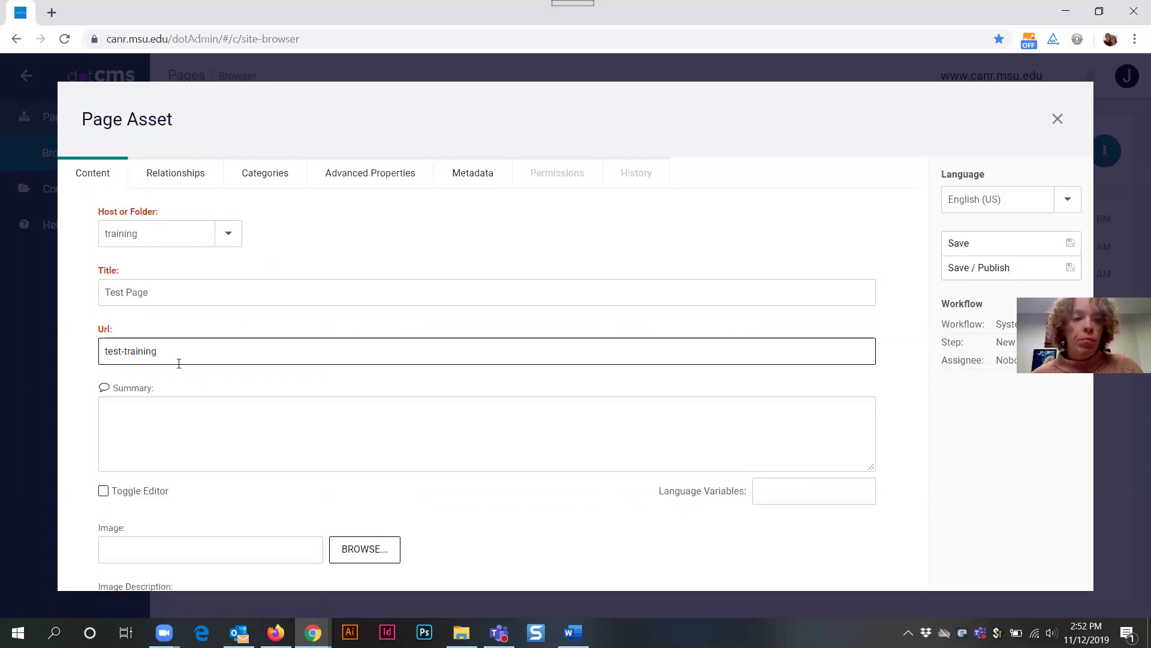
{"action": "key", "text": "BackSpace"}
{"action": "key", "text": "BackSpace"}
{"action": "key", "text": "BackSpace"}
{"action": "key", "text": "BackSpace"}
{"action": "key", "text": "BackSpace"}
{"action": "key", "text": "BackSpace"}
{"action": "key", "text": "BackSpace"}
{"action": "key", "text": "BackSpace"}
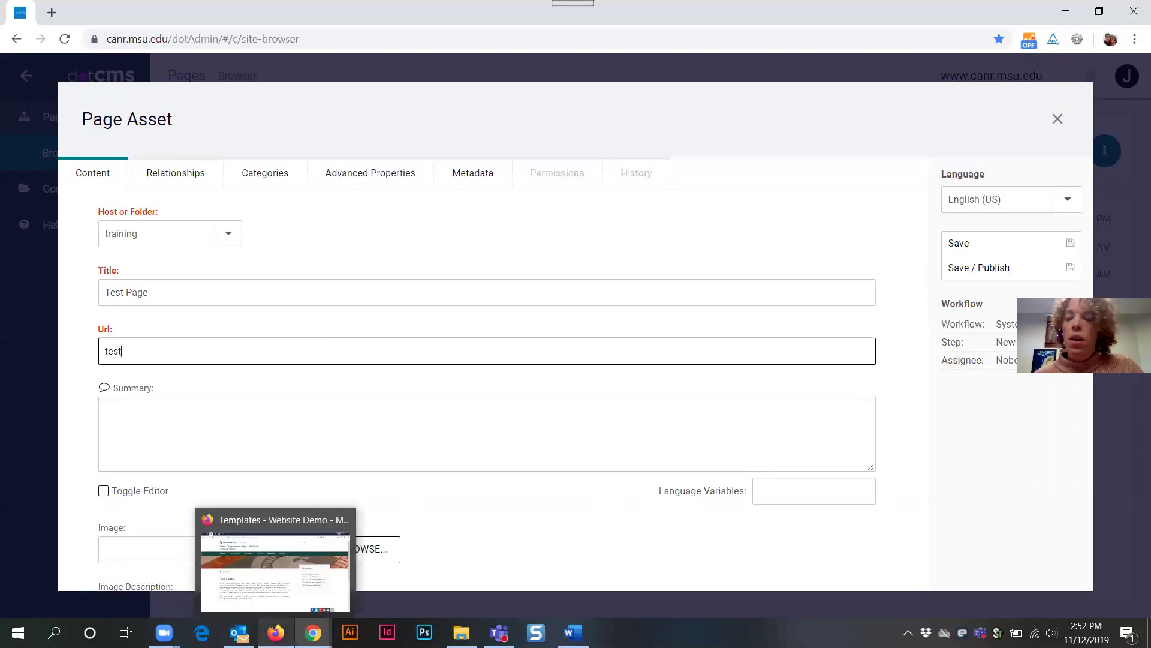
{"action": "left_click", "coordinate": [276, 632]}
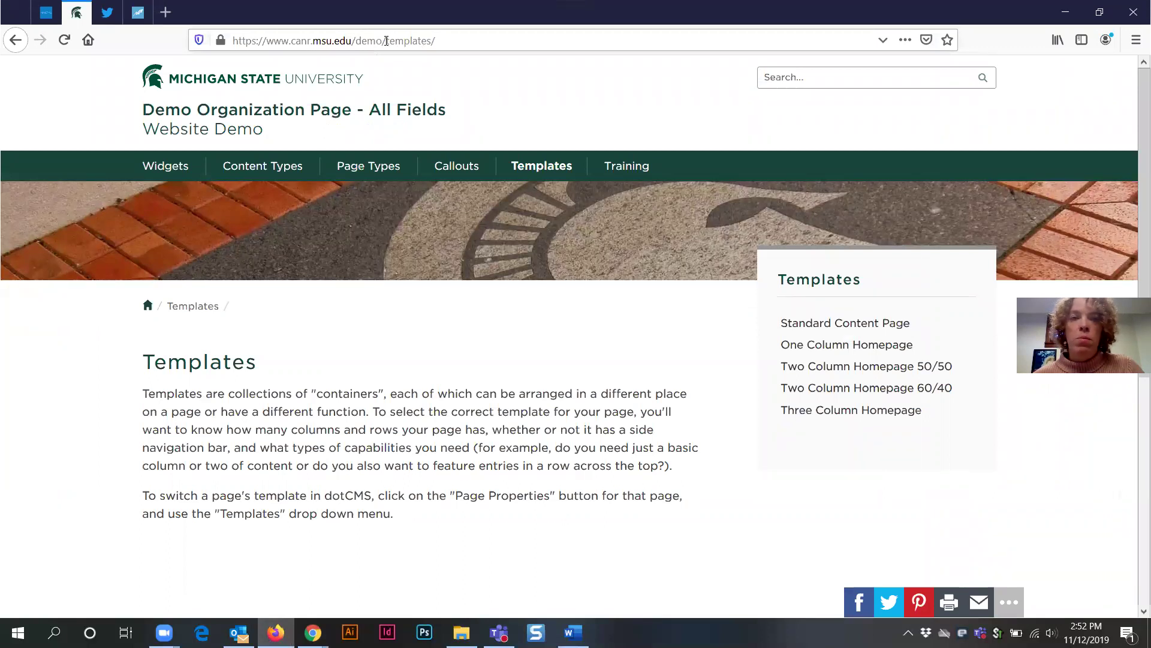
{"action": "left_click_drag", "start_coordinate": [388, 40], "coordinate": [487, 44]}
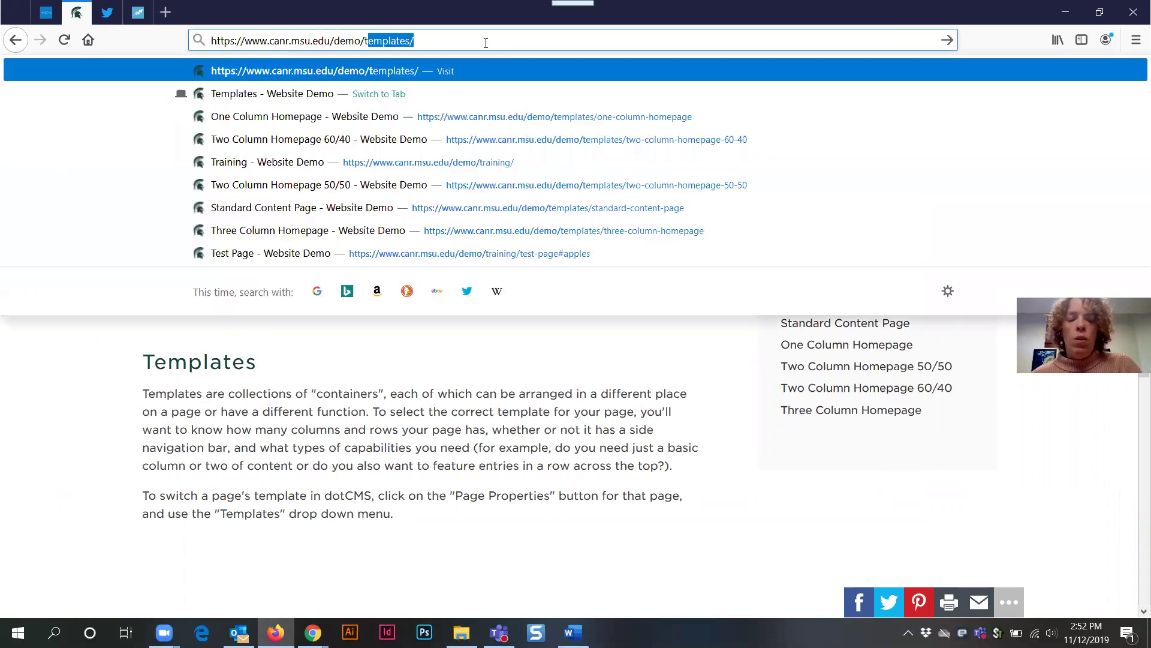
{"action": "type", "text": "test"}
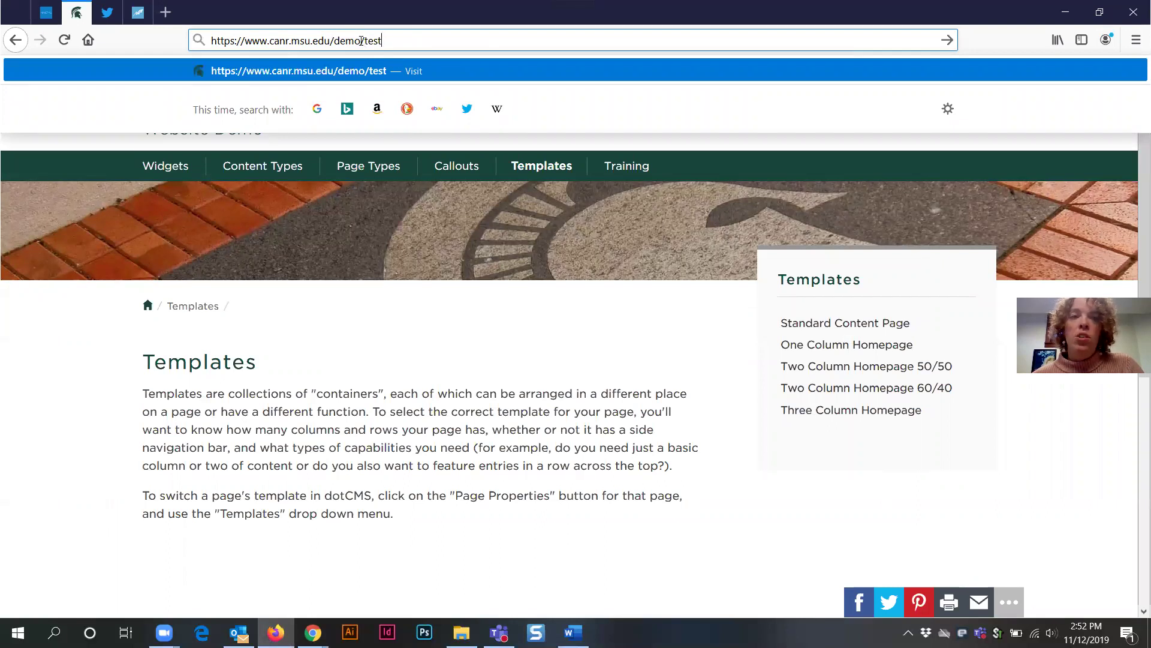
{"action": "double_click", "coordinate": [368, 41]}
{"action": "key", "text": "Right"}
{"action": "left_click_drag", "start_coordinate": [366, 41], "coordinate": [416, 40]}
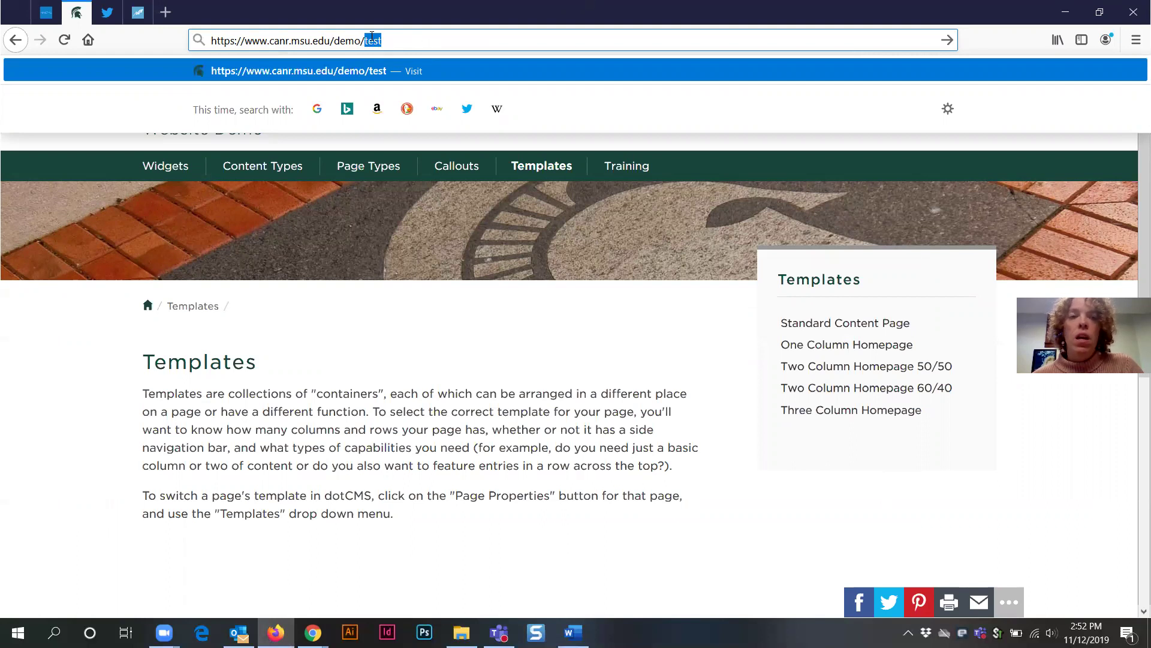
{"action": "left_click_drag", "start_coordinate": [365, 41], "coordinate": [211, 41]}
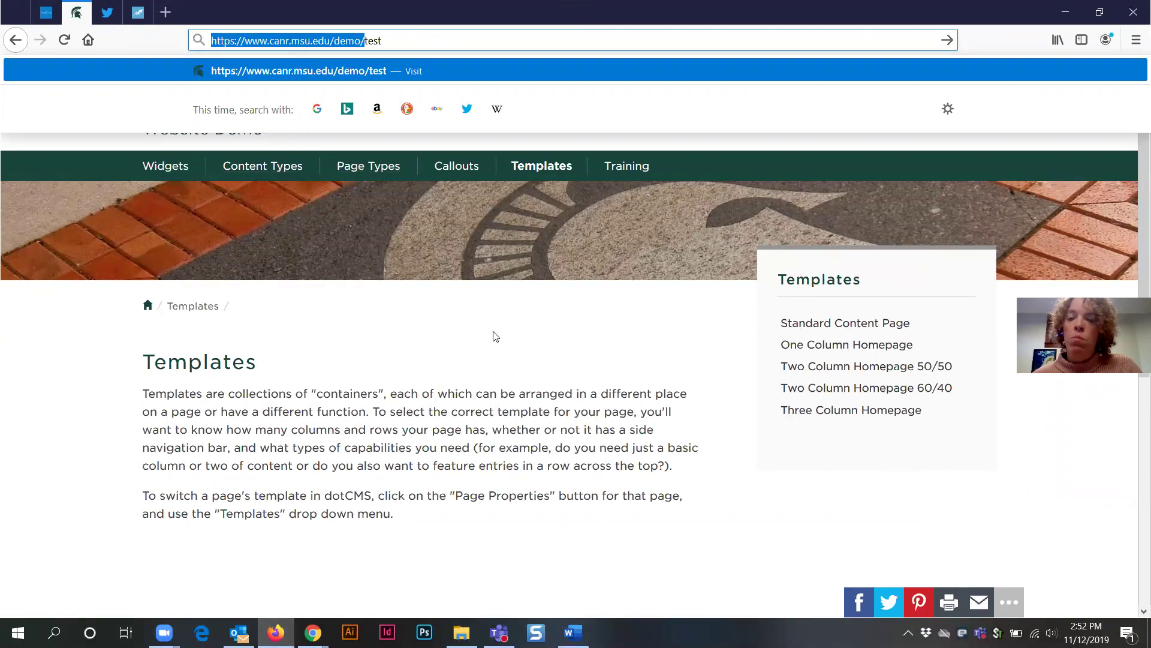
{"action": "key", "text": "Escape"}
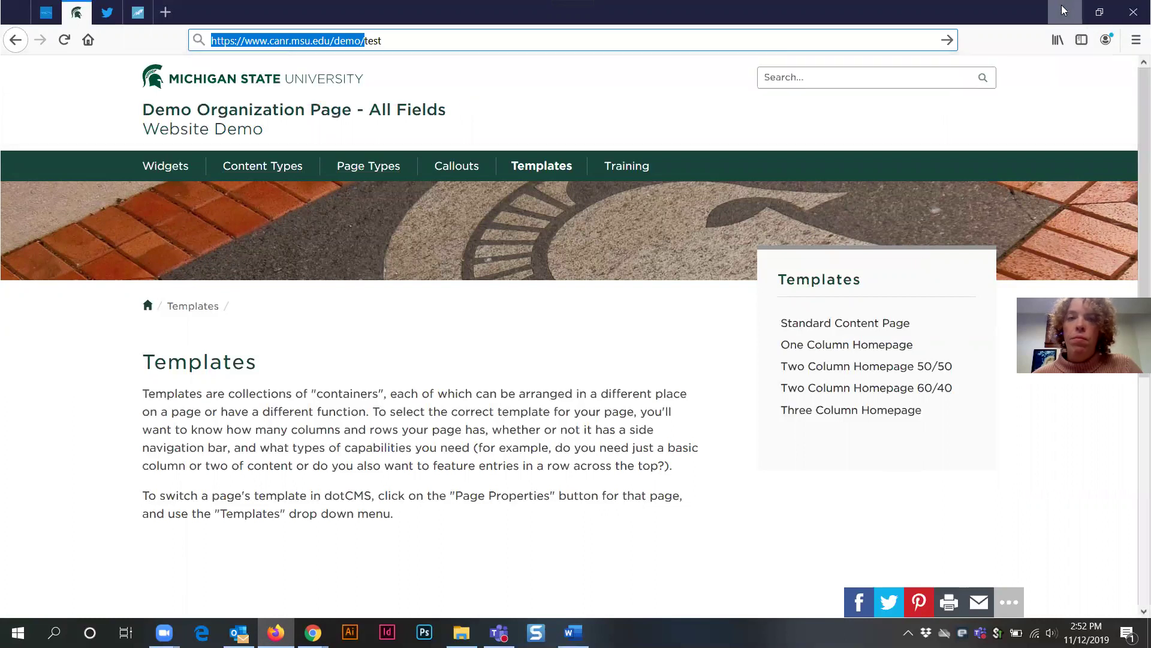
{"action": "left_click", "coordinate": [1065, 12]}
{"action": "left_click", "coordinate": [153, 418]}
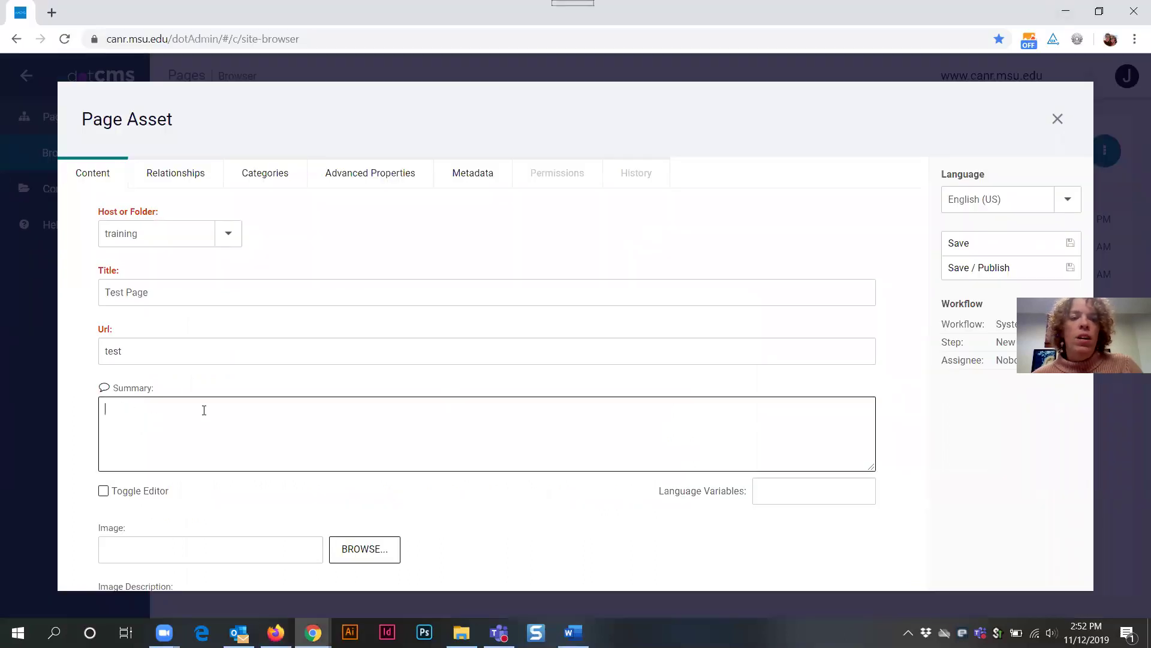
{"action": "scroll", "coordinate": [509, 396], "scroll_direction": "down", "scroll_amount": 2}
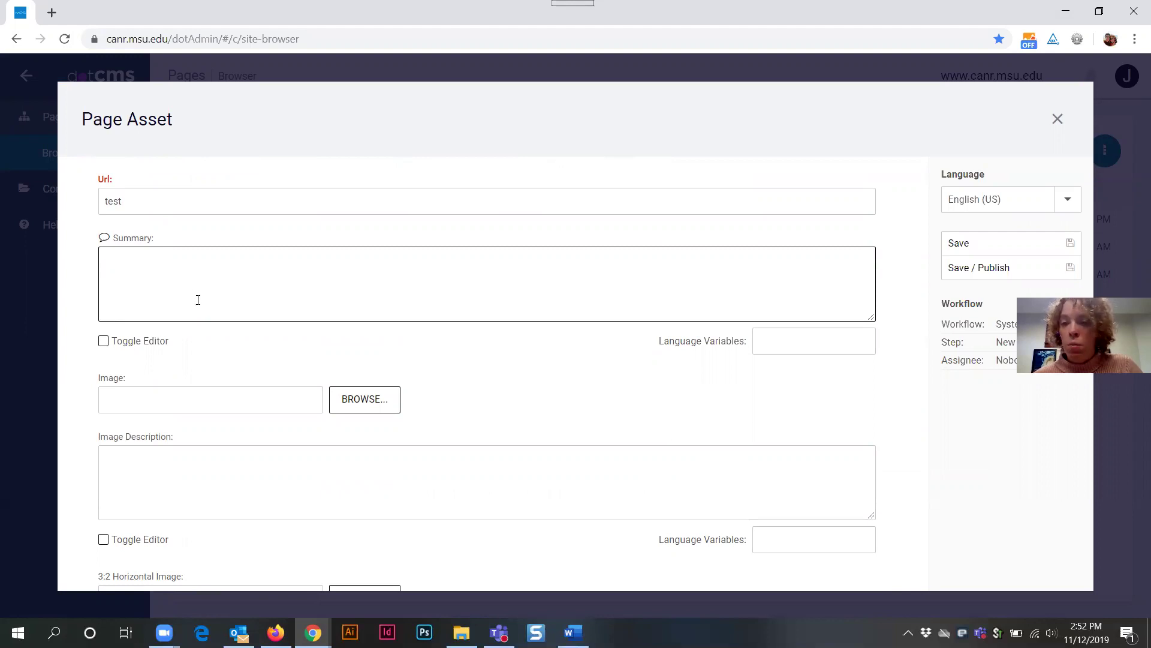
{"action": "scroll", "coordinate": [223, 292], "scroll_direction": "down", "scroll_amount": 2}
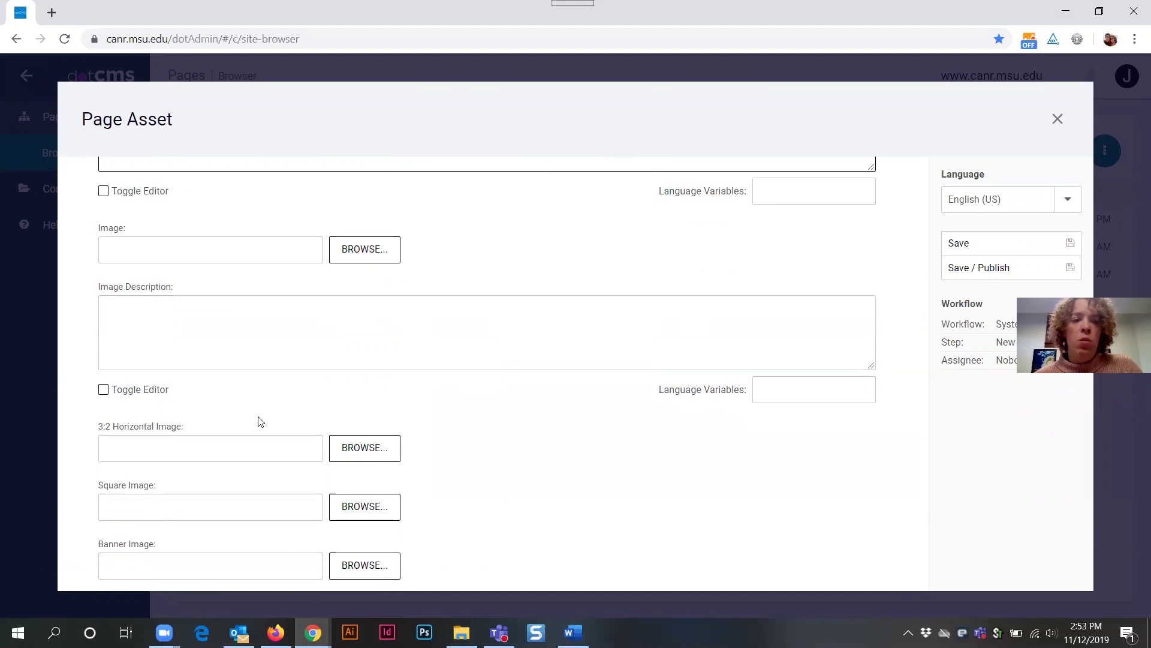
{"action": "scroll", "coordinate": [270, 421], "scroll_direction": "down", "scroll_amount": 3}
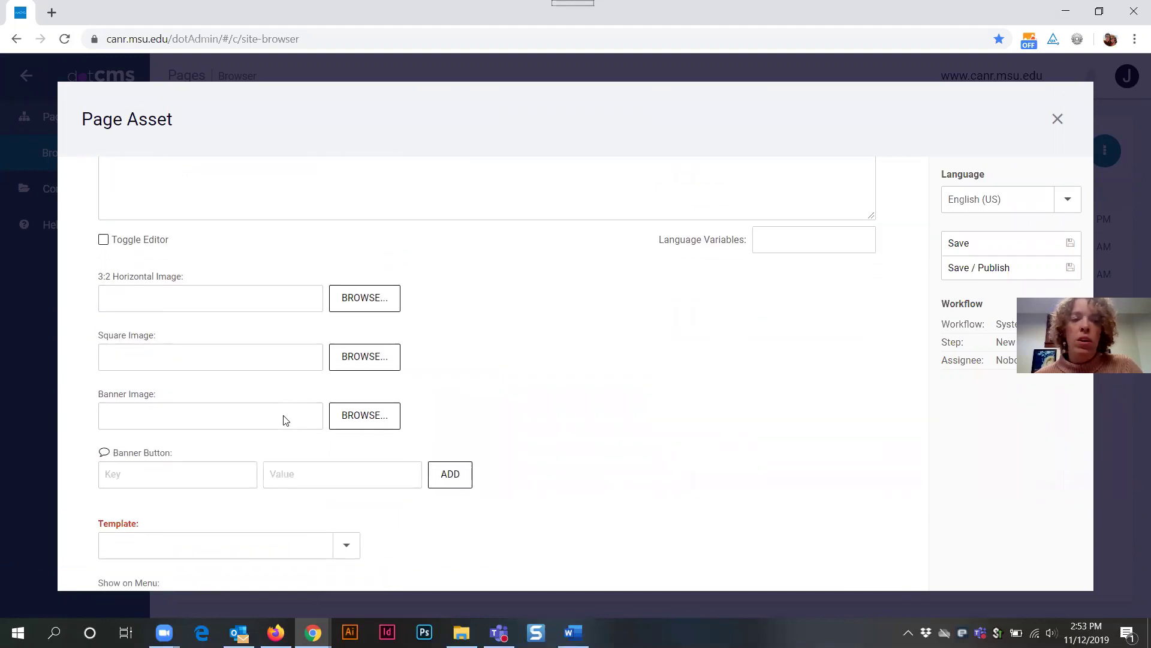
{"action": "scroll", "coordinate": [286, 420], "scroll_direction": "down", "scroll_amount": 1}
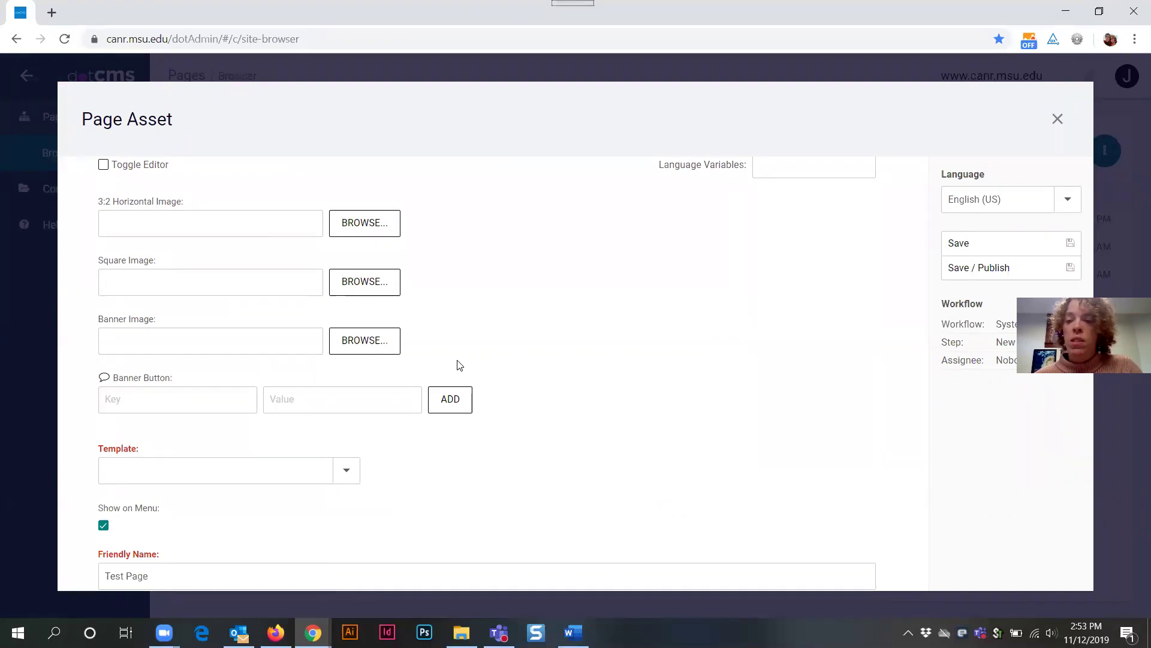
{"action": "scroll", "coordinate": [350, 339], "scroll_direction": "down", "scroll_amount": 2}
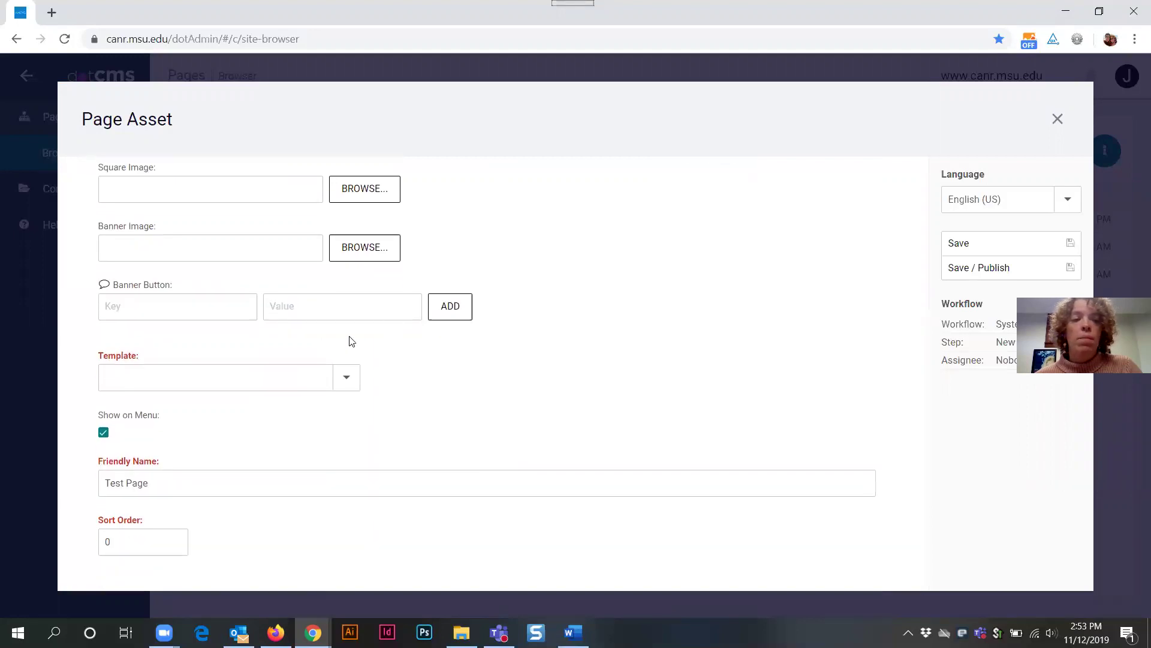
{"action": "left_click", "coordinate": [348, 382]}
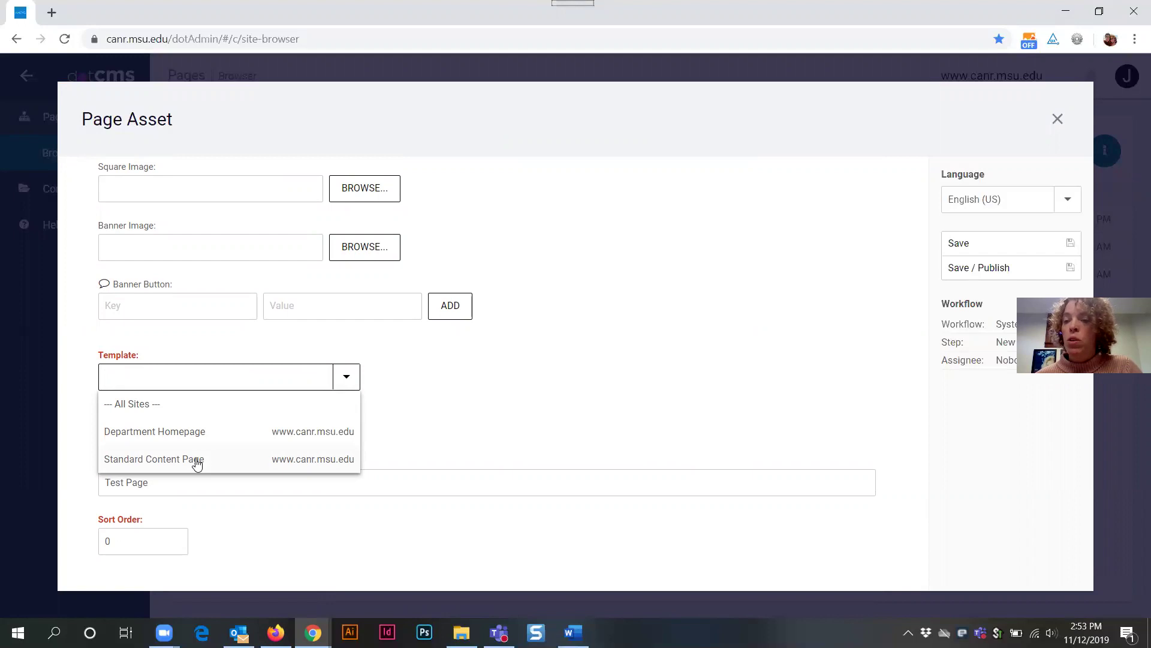
{"action": "left_click", "coordinate": [197, 460]}
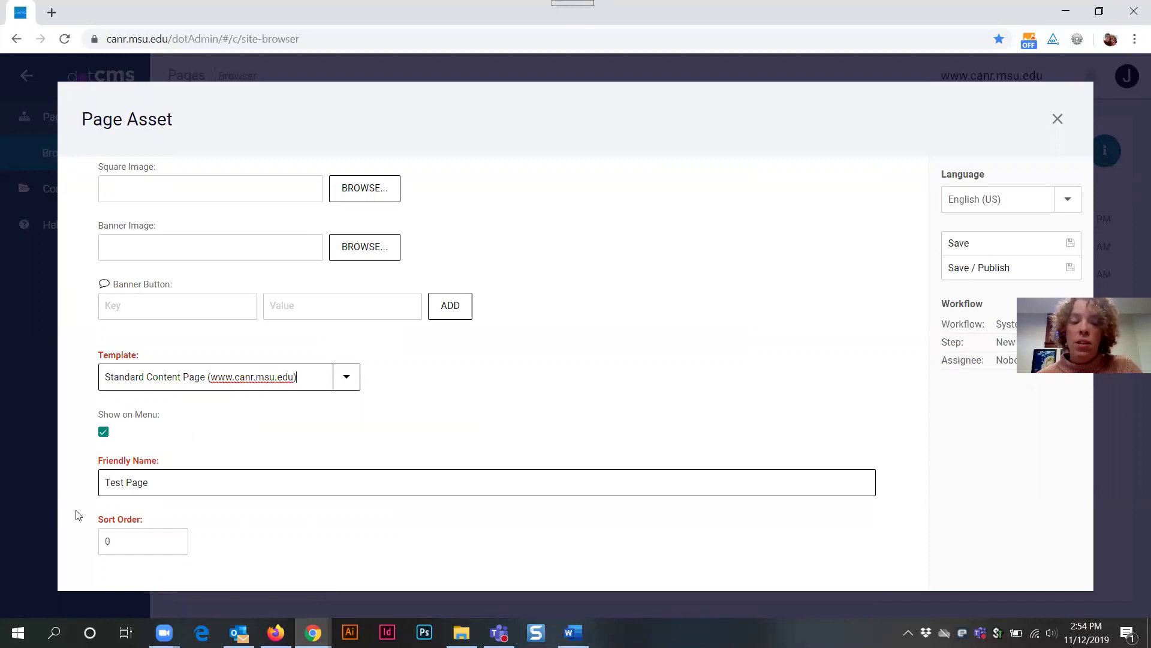
{"action": "left_click", "coordinate": [154, 551]}
{"action": "left_click_drag", "start_coordinate": [119, 541], "coordinate": [90, 546]}
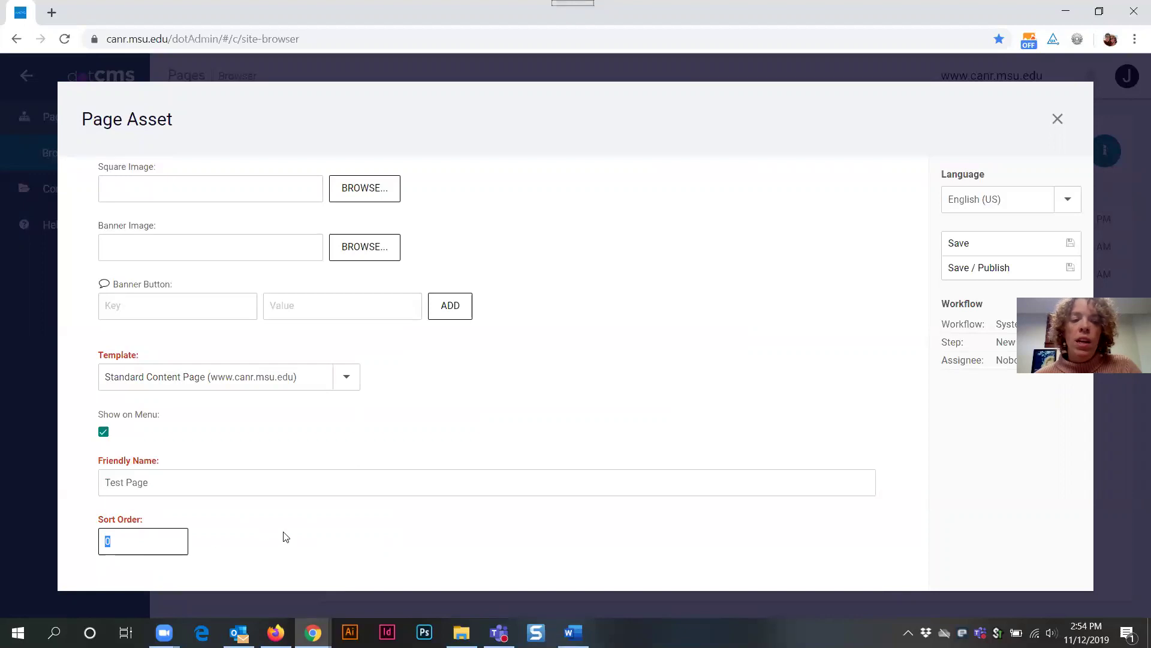
Switch to Firefox to view the demo site's Templates page
{"action": "key", "text": "alt+Tab"}
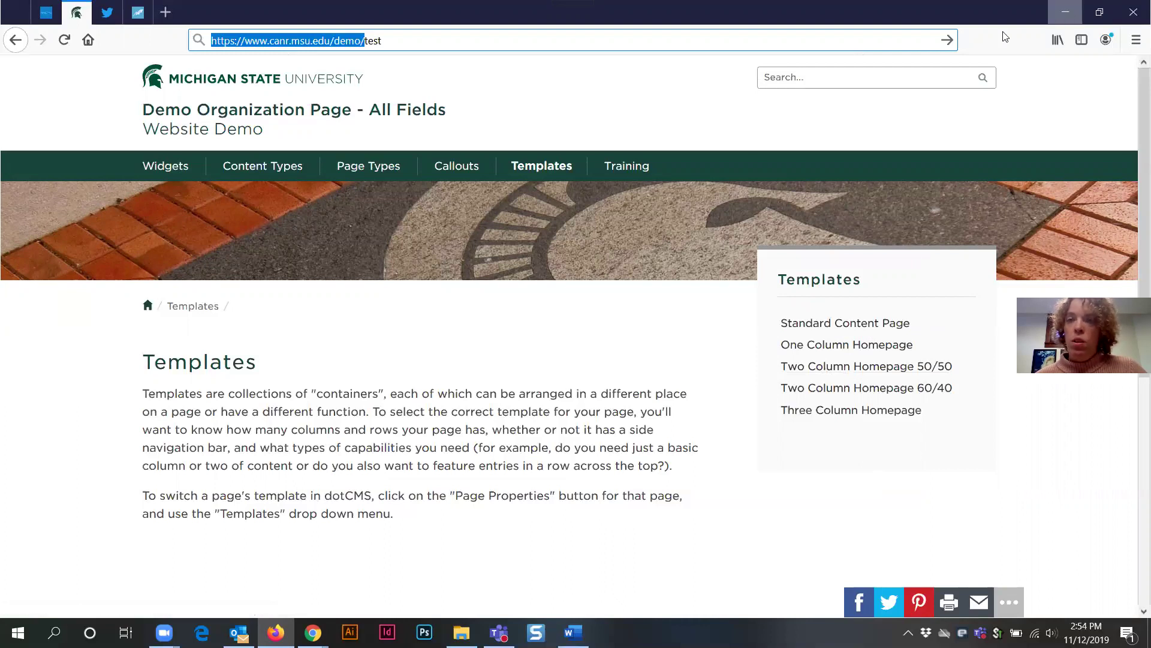
Back in dotCMS, change the Sort Order to 3 and return to the top of the form
{"action": "left_click", "coordinate": [1066, 12]}
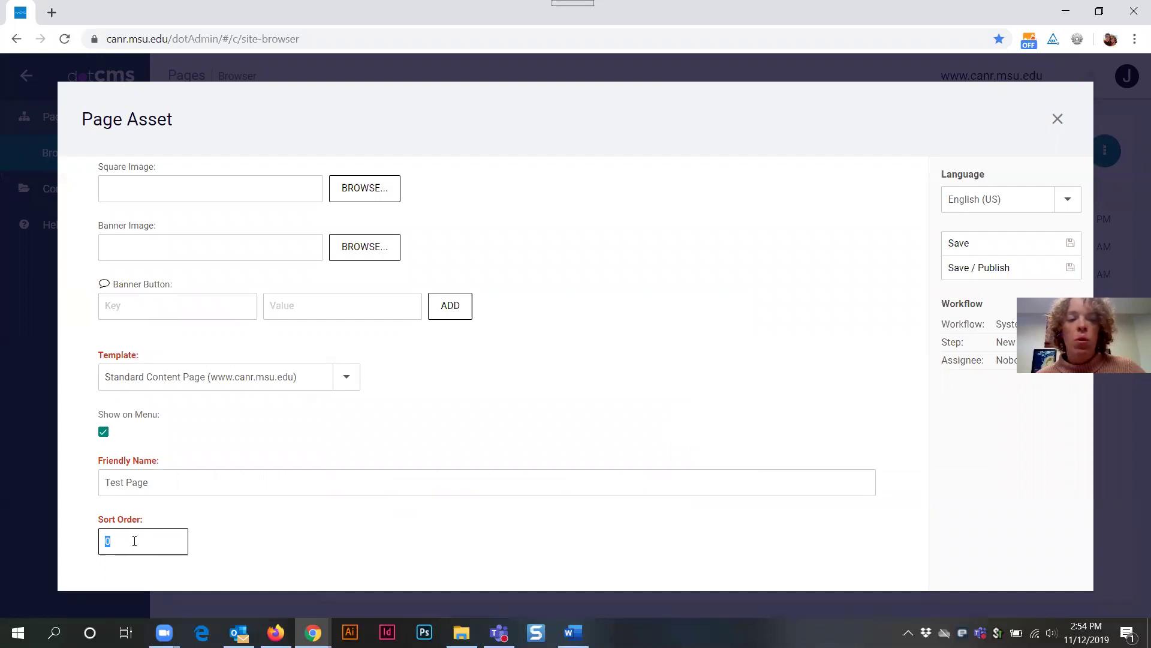
{"action": "type", "text": "3"}
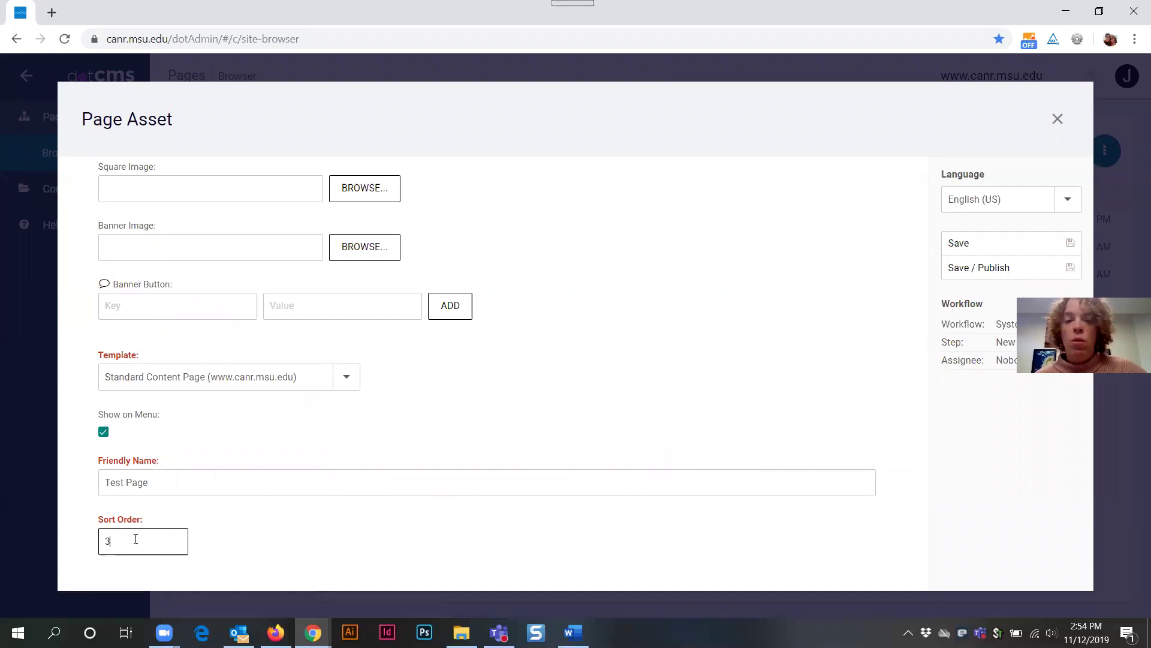
{"action": "scroll", "coordinate": [284, 327], "scroll_direction": "up", "scroll_amount": 7}
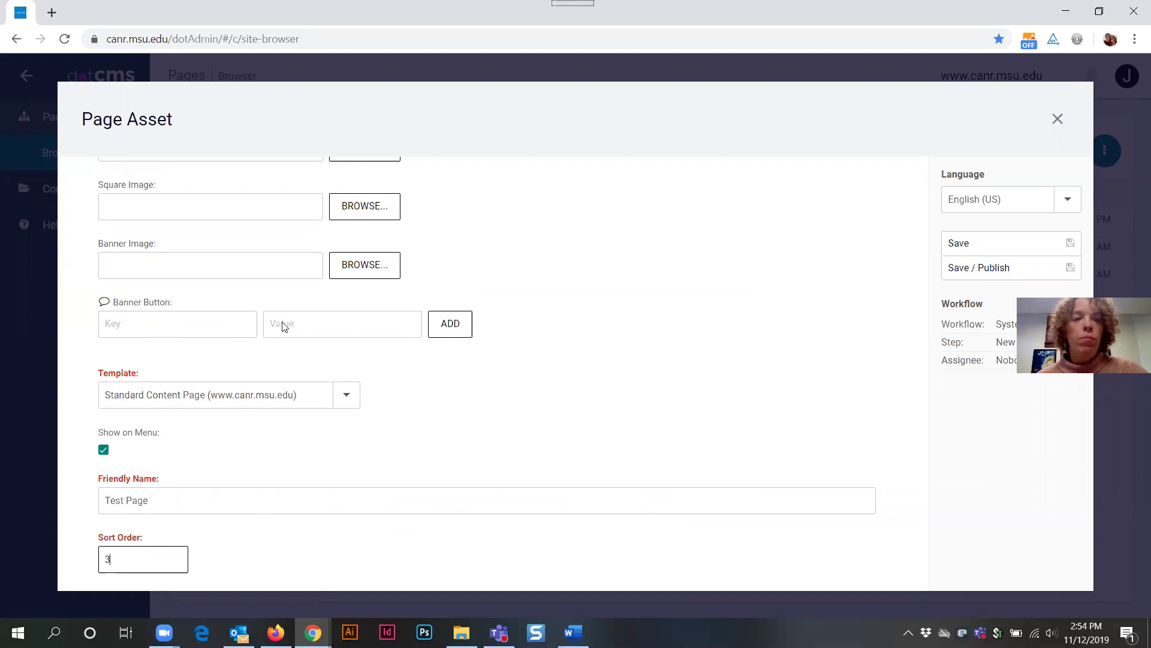
{"action": "scroll", "coordinate": [285, 327], "scroll_direction": "up", "scroll_amount": 4}
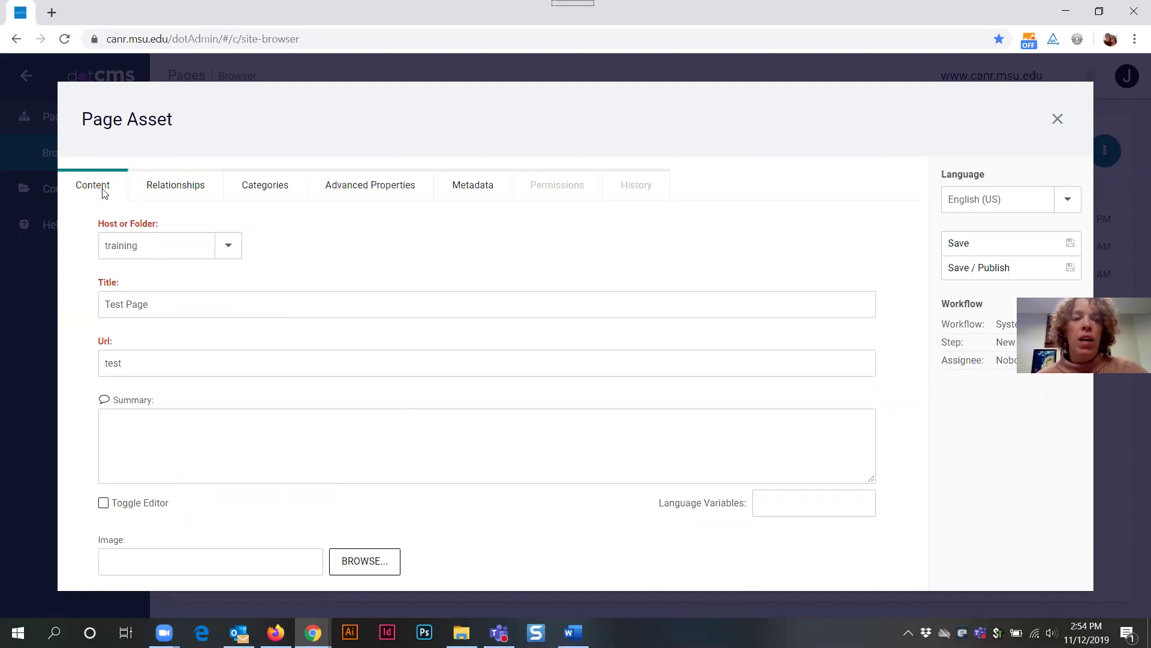
Show the Relationships tab and review the empty Place, Dataset and Organization sections
{"action": "left_click", "coordinate": [200, 193]}
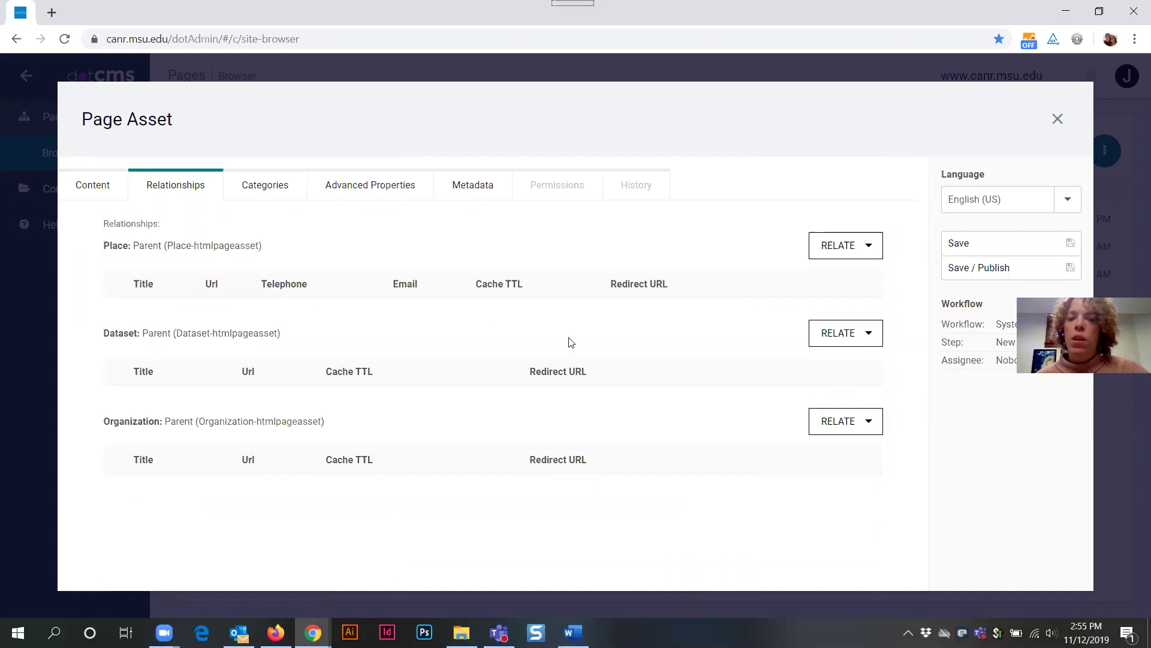
{"action": "double_click", "coordinate": [104, 421]}
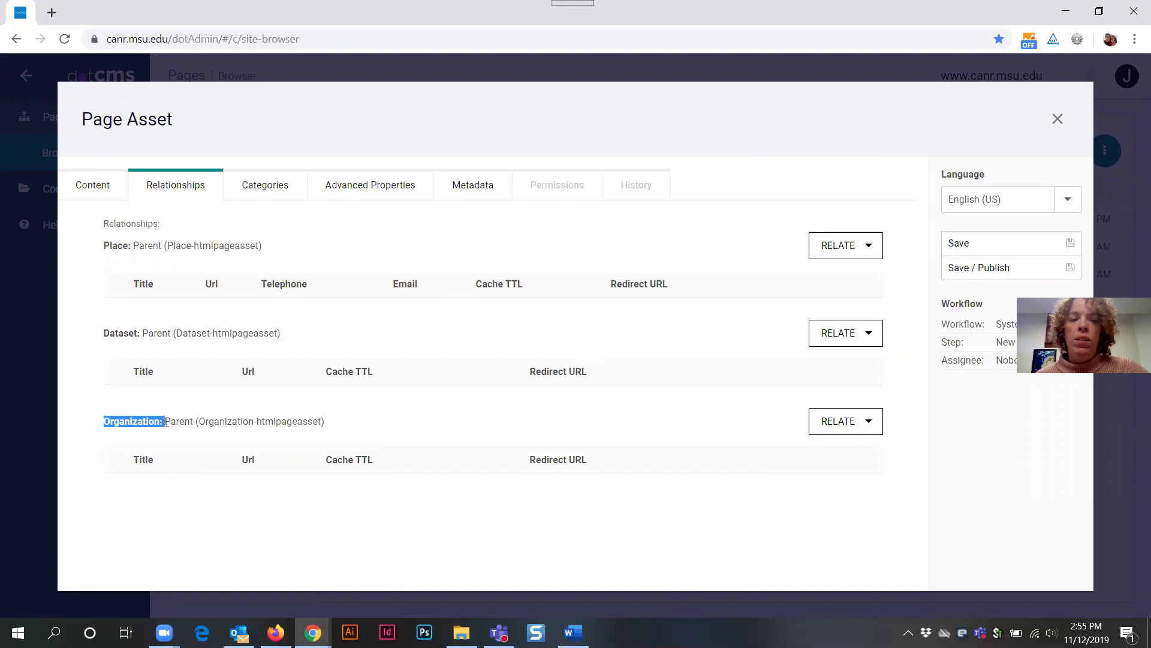
{"action": "left_click", "coordinate": [114, 333]}
{"action": "left_click_drag", "start_coordinate": [139, 333], "coordinate": [280, 333]}
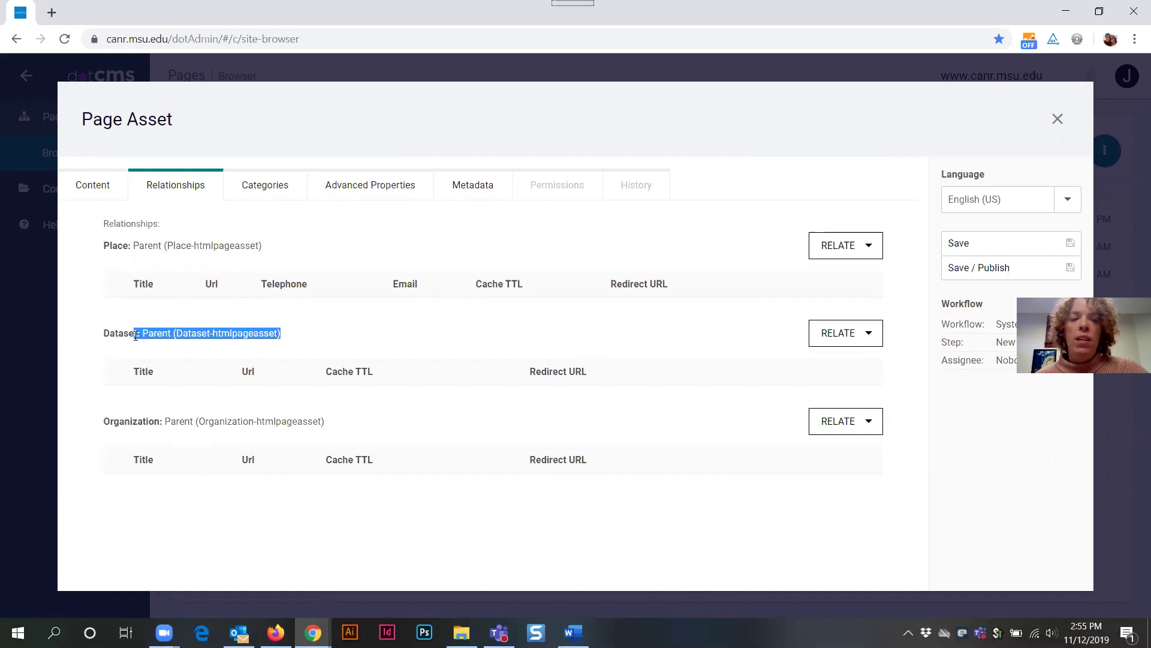
{"action": "left_click", "coordinate": [128, 384]}
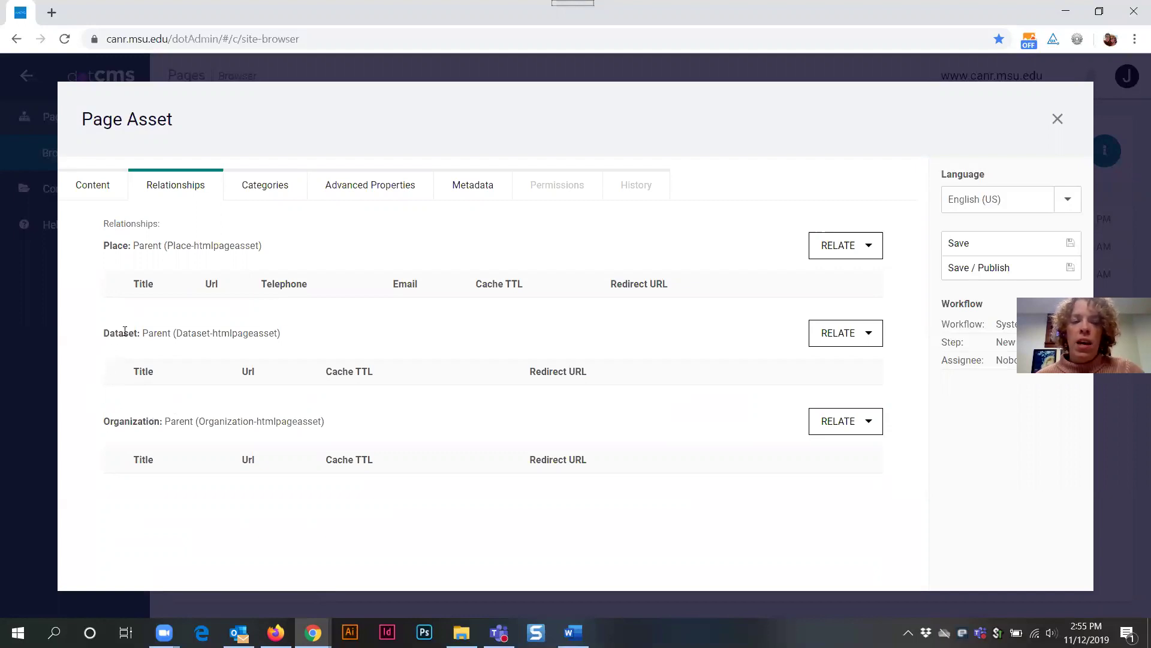
{"action": "left_click_drag", "start_coordinate": [282, 333], "coordinate": [104, 333]}
{"action": "left_click", "coordinate": [120, 352]}
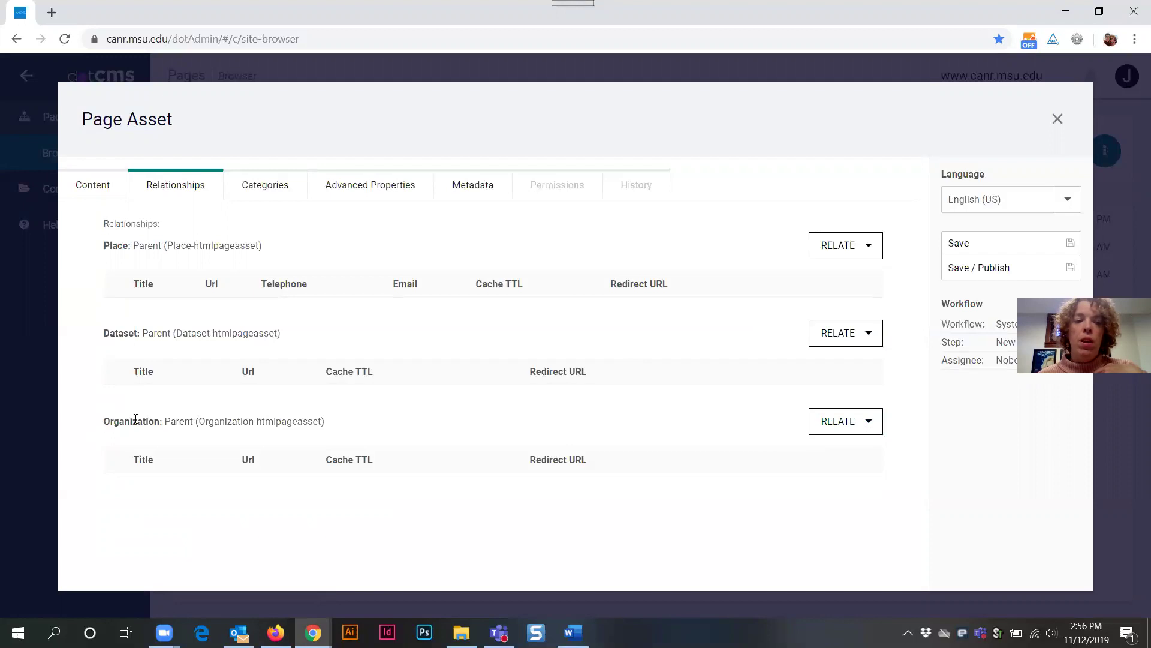
{"action": "left_click_drag", "start_coordinate": [104, 423], "coordinate": [197, 423]}
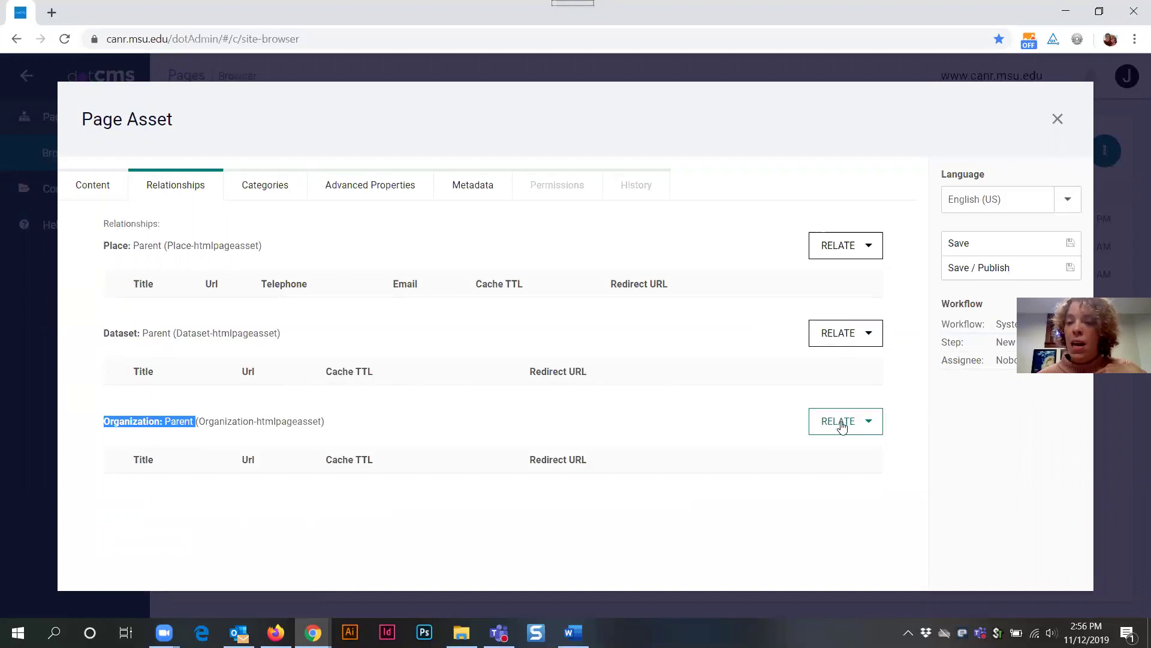
{"action": "left_click", "coordinate": [849, 447]}
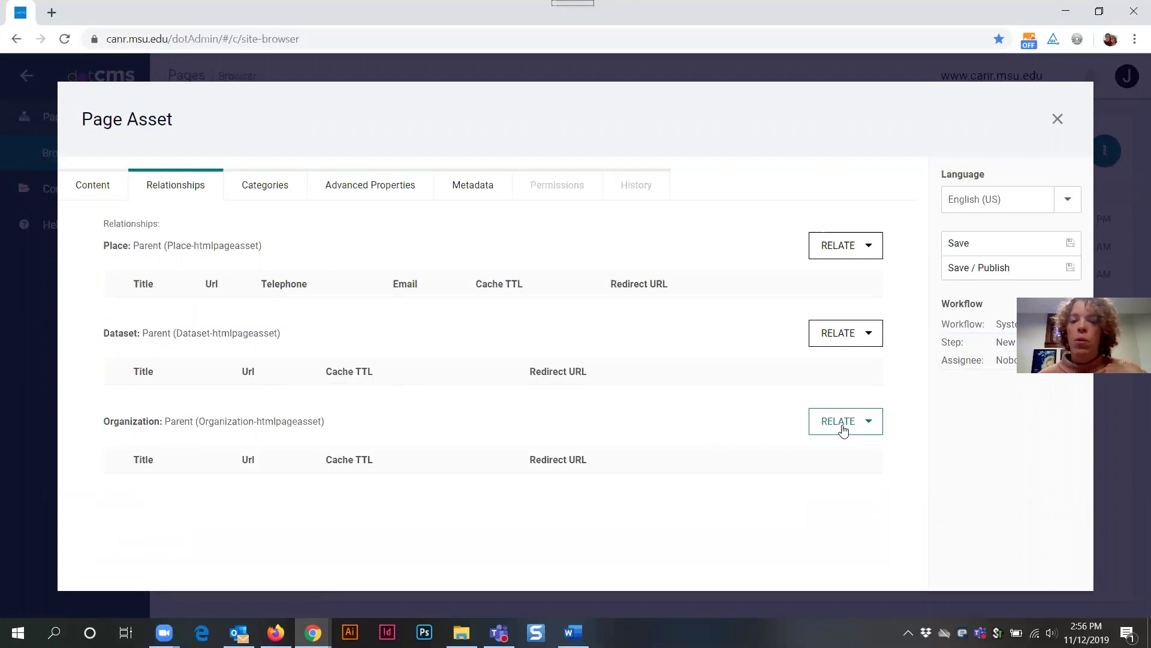
Search titles for 'demo' and relate Demo Organization Page - All Fields as the Organization
{"action": "left_click", "coordinate": [842, 429]}
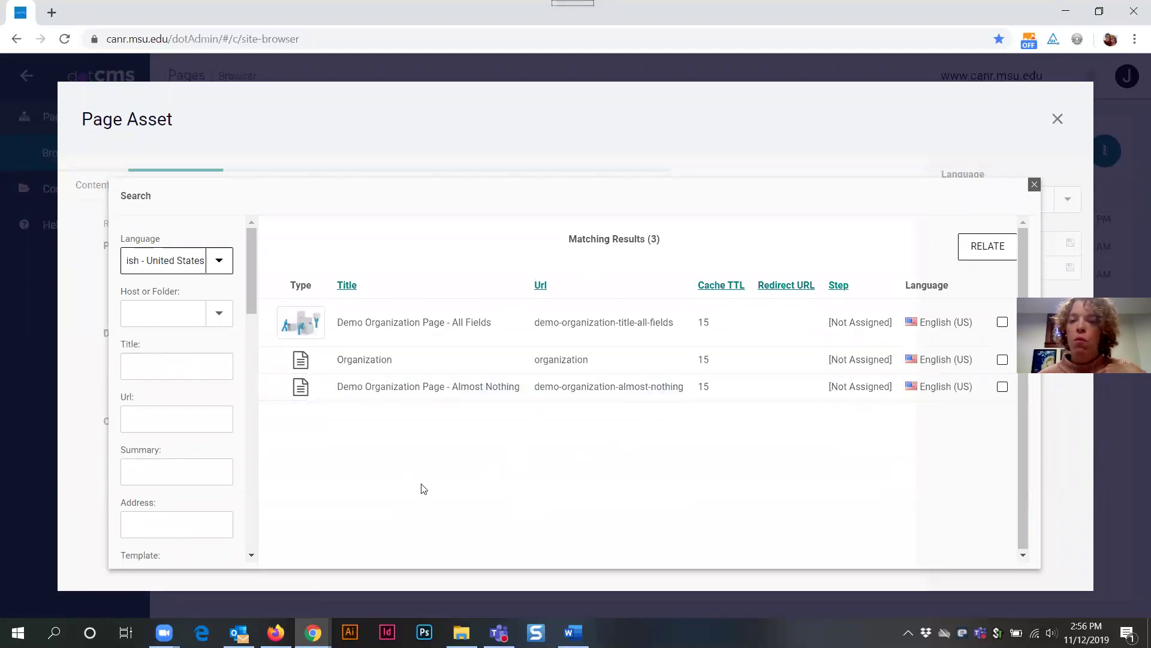
{"action": "left_click", "coordinate": [151, 363]}
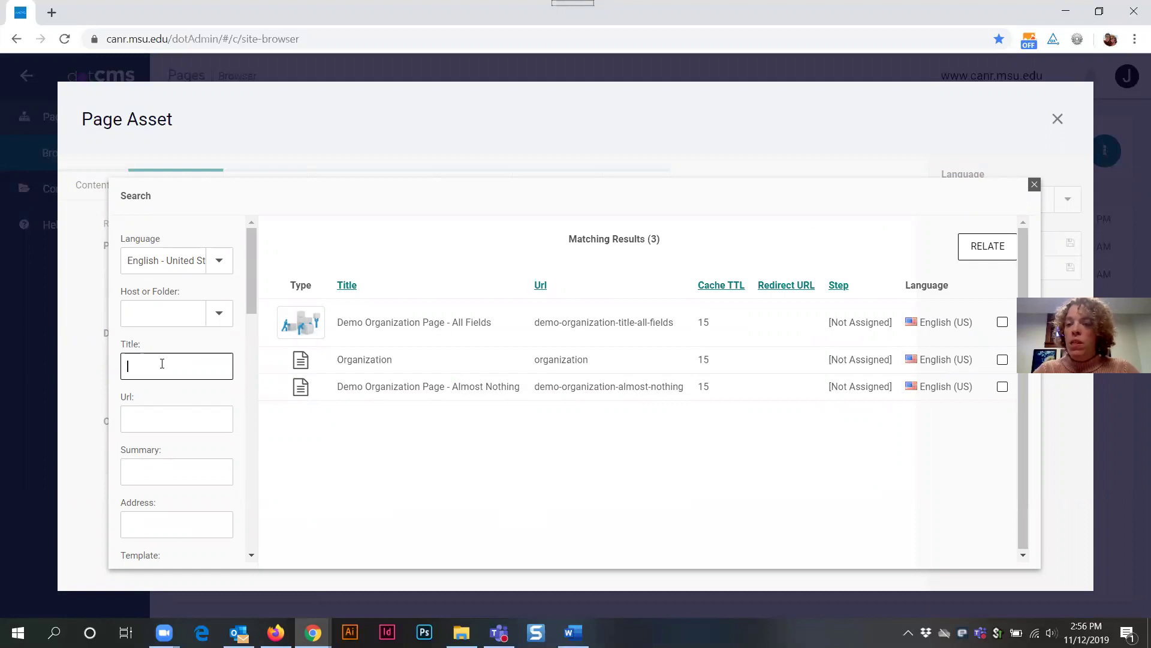
{"action": "type", "text": "demo"}
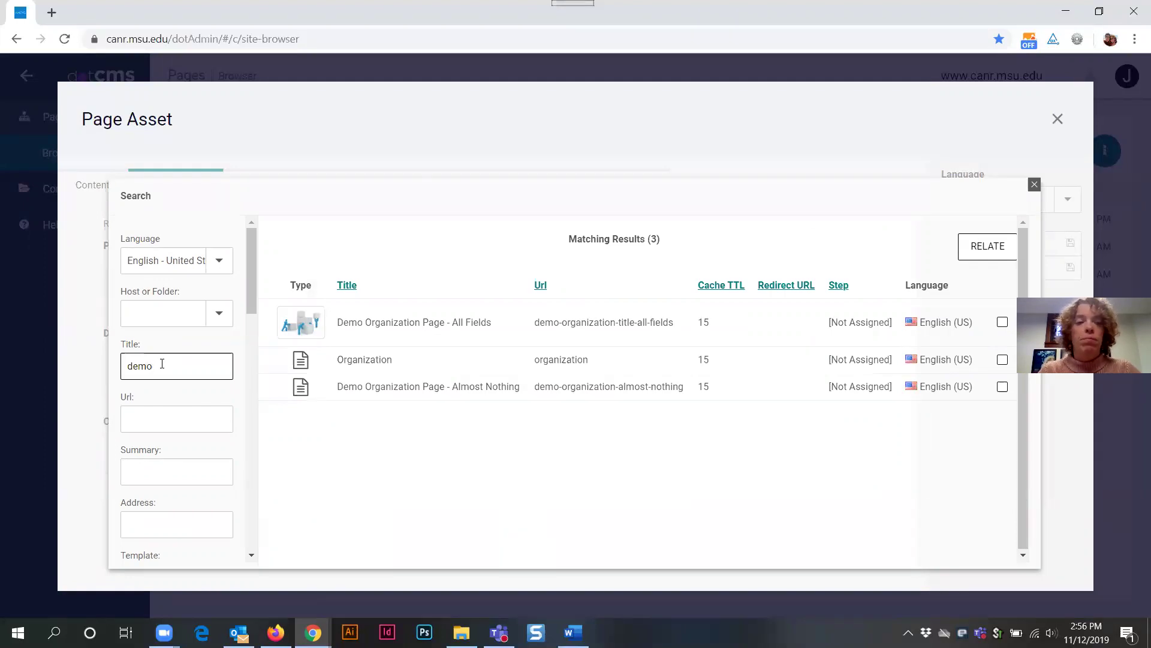
{"action": "scroll", "coordinate": [161, 375], "scroll_direction": "down", "scroll_amount": 15}
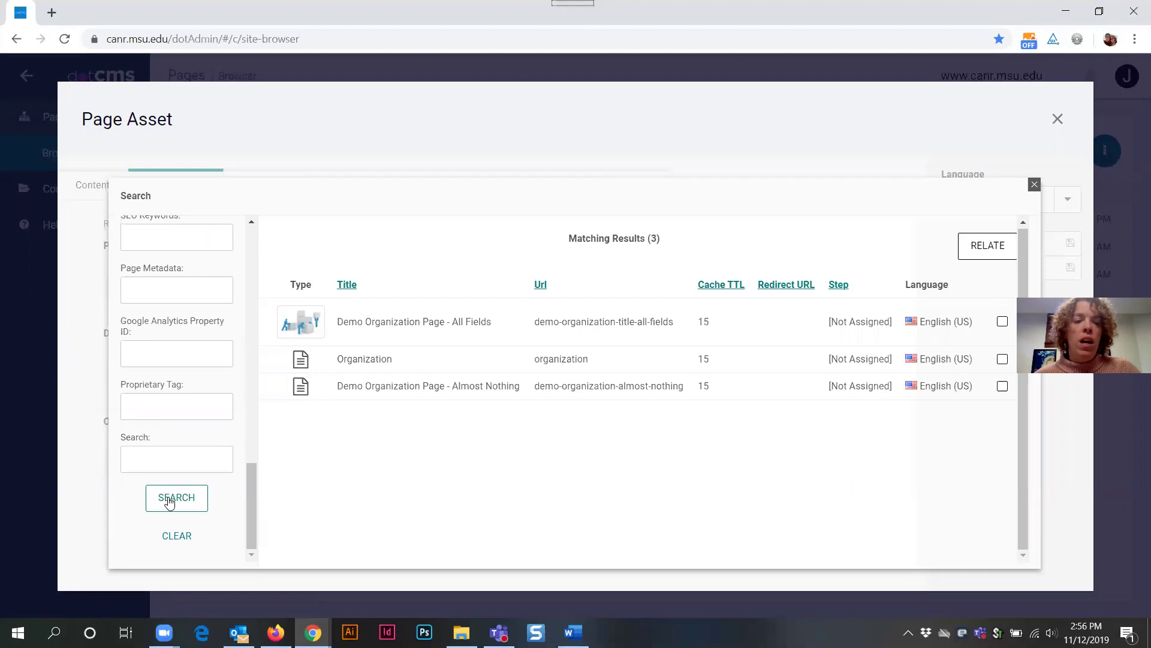
{"action": "left_click", "coordinate": [170, 502]}
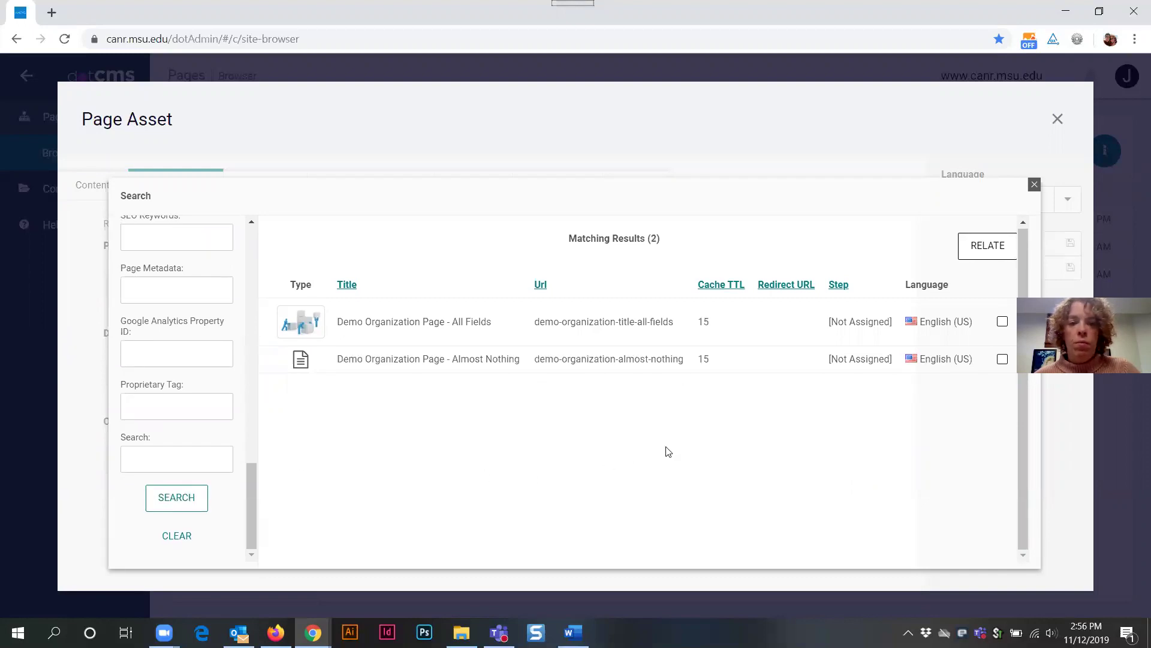
{"action": "left_click", "coordinate": [484, 324]}
{"action": "left_click", "coordinate": [483, 325]}
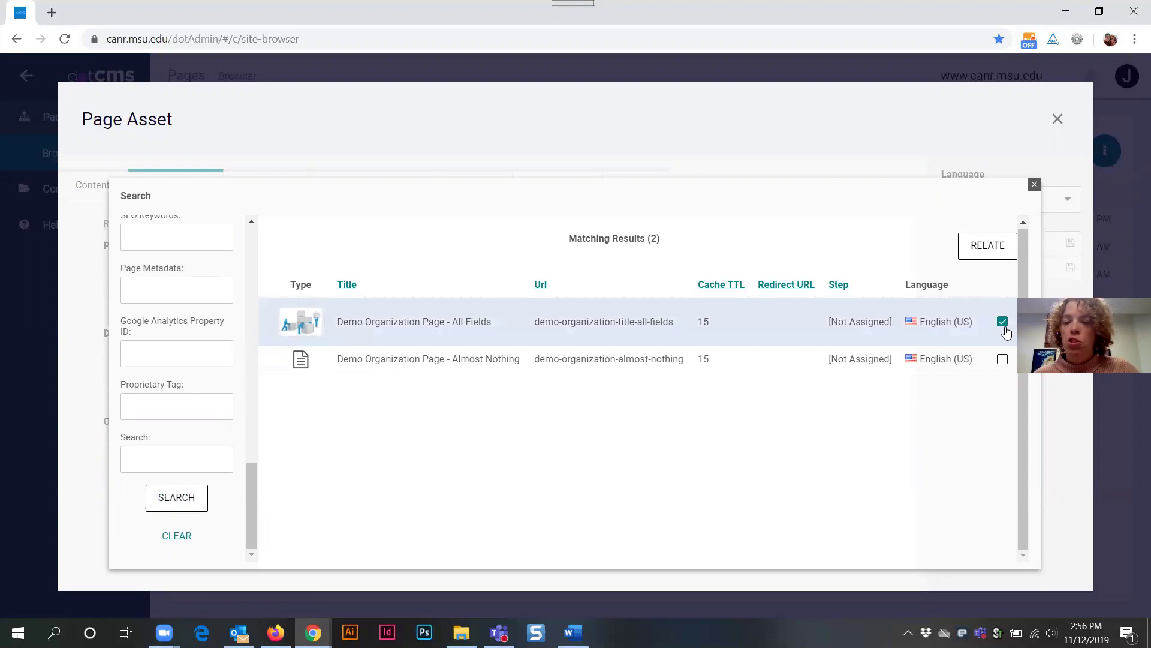
{"action": "left_click", "coordinate": [984, 249]}
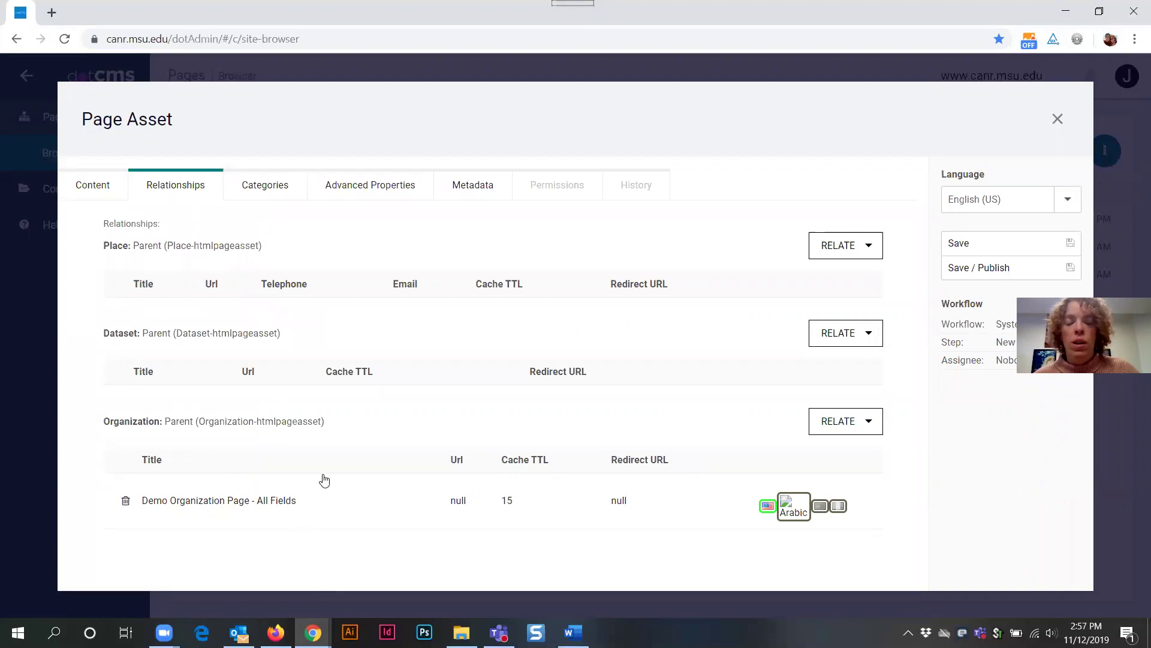
Open the page's Categories tab, then bring the Website Demo Firefox window forward
{"action": "left_click", "coordinate": [273, 187]}
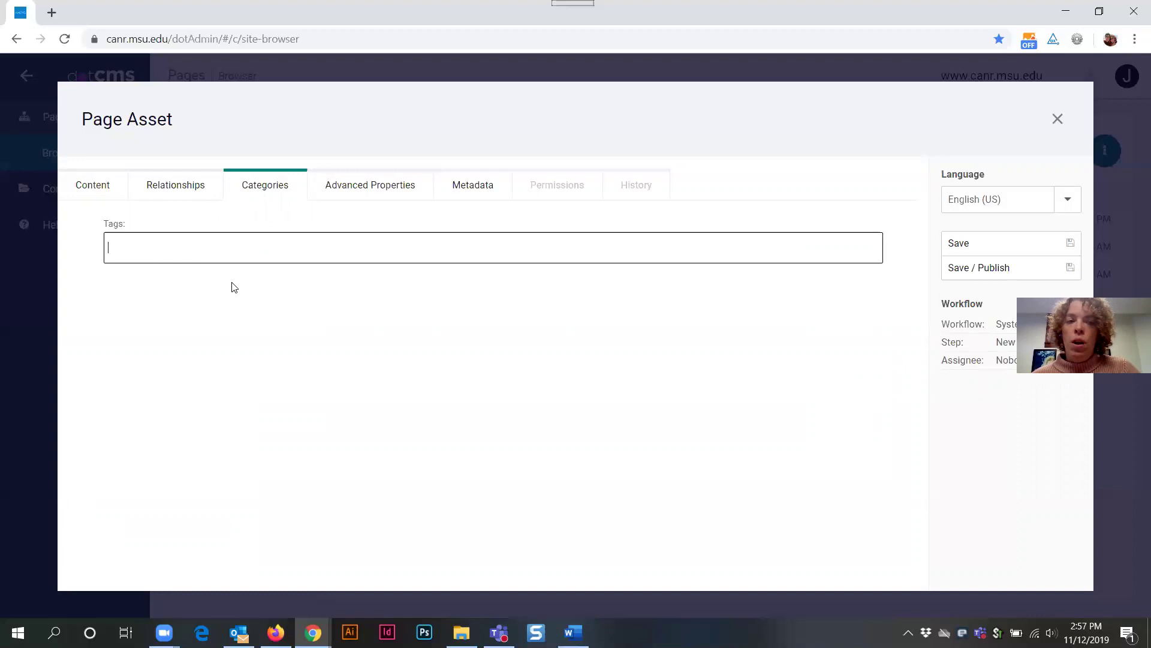
{"action": "mouse_move", "coordinate": [275, 633]}
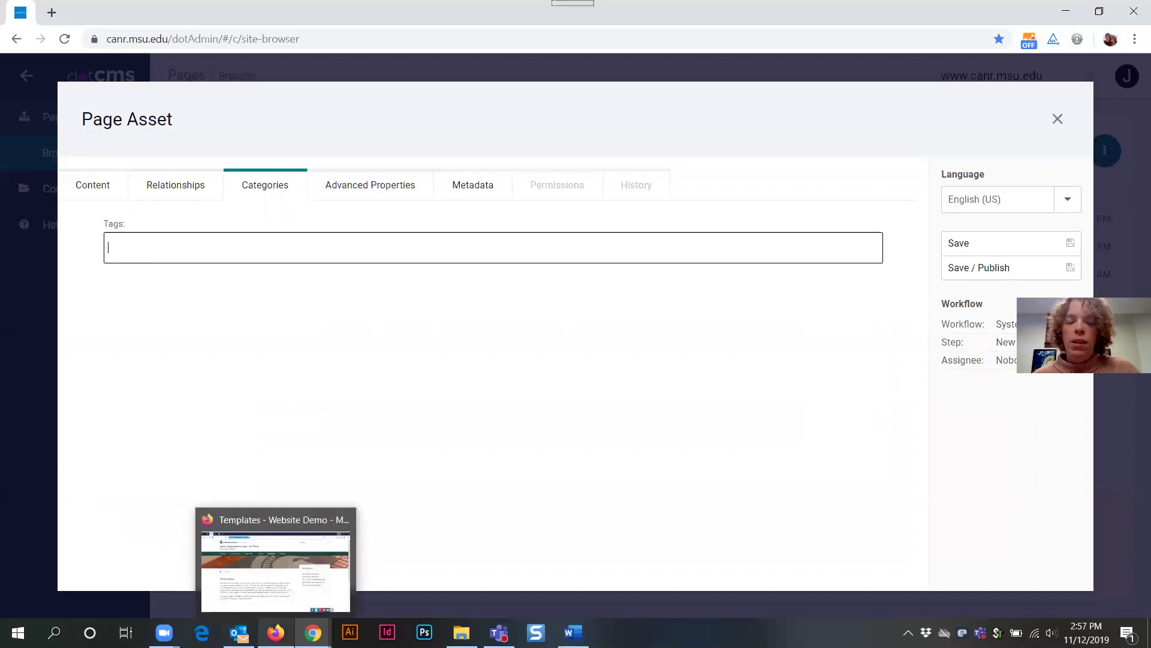
{"action": "left_click", "coordinate": [275, 633]}
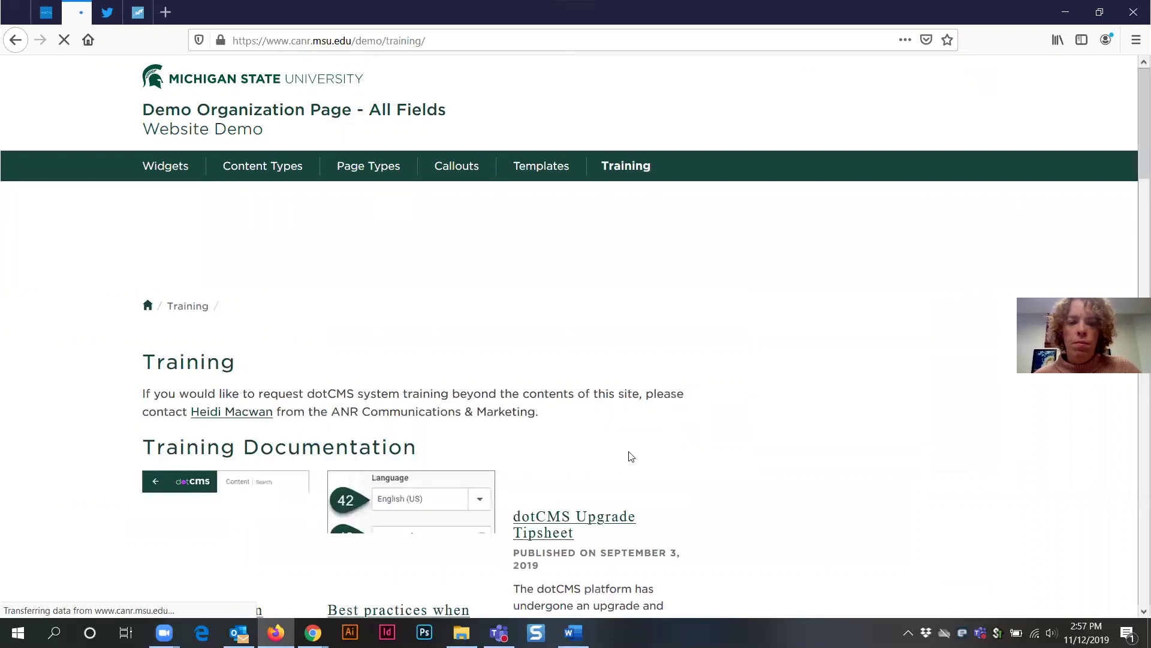
Open the dotCMS Upgrade Tipsheet article and follow its 'dotcms training' tag link
{"action": "scroll", "coordinate": [565, 448], "scroll_direction": "down", "scroll_amount": 3}
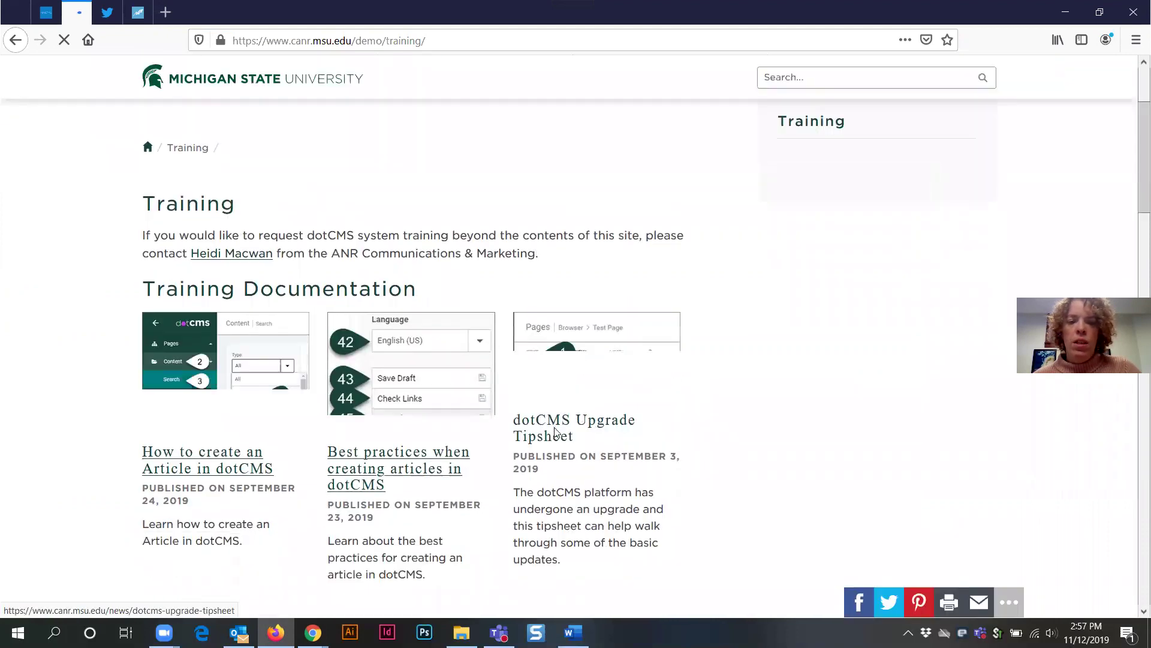
{"action": "left_click", "coordinate": [546, 444]}
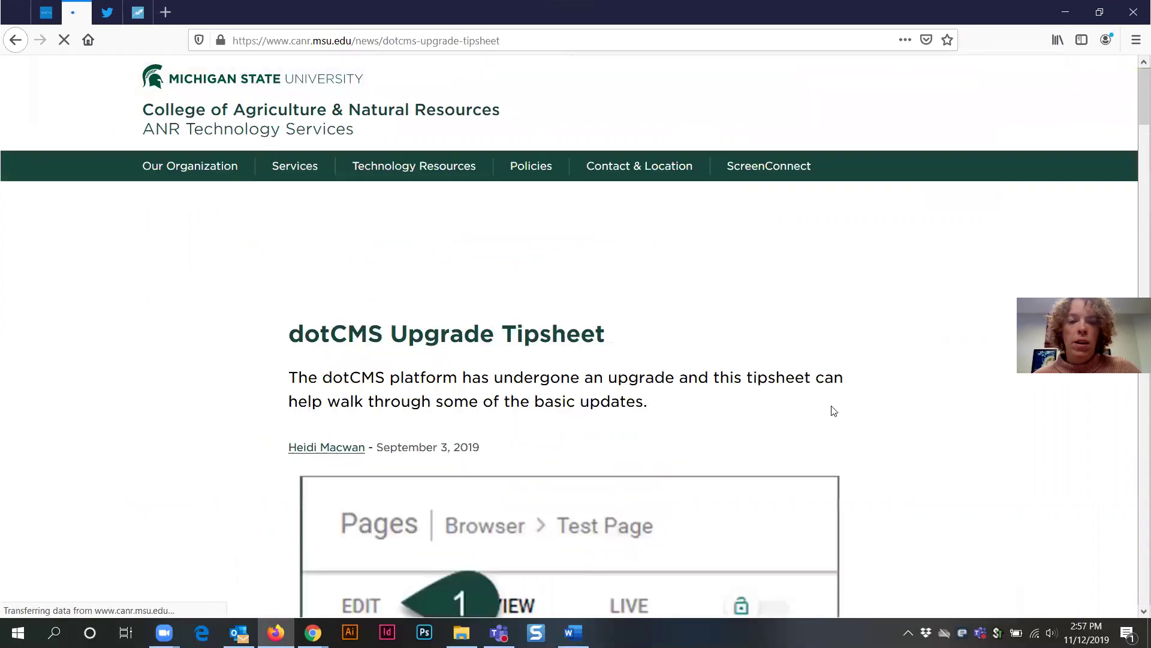
{"action": "scroll", "coordinate": [830, 405], "scroll_direction": "down", "scroll_amount": 12}
{"action": "scroll", "coordinate": [821, 408], "scroll_direction": "down", "scroll_amount": 20}
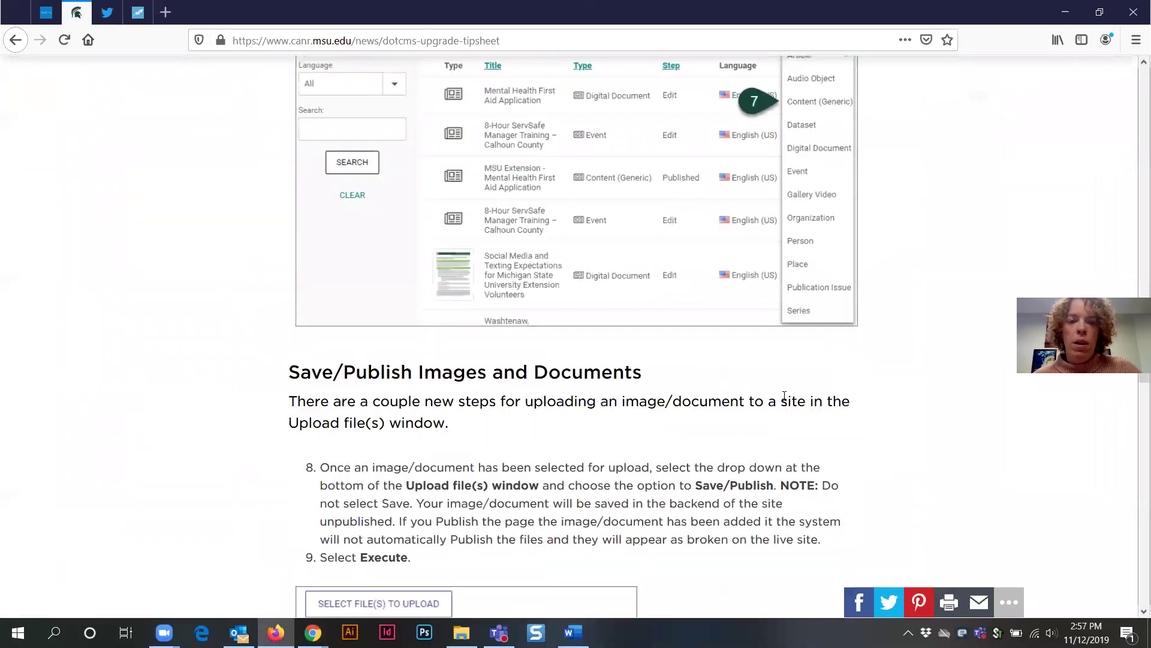
{"action": "scroll", "coordinate": [764, 400], "scroll_direction": "down", "scroll_amount": 15}
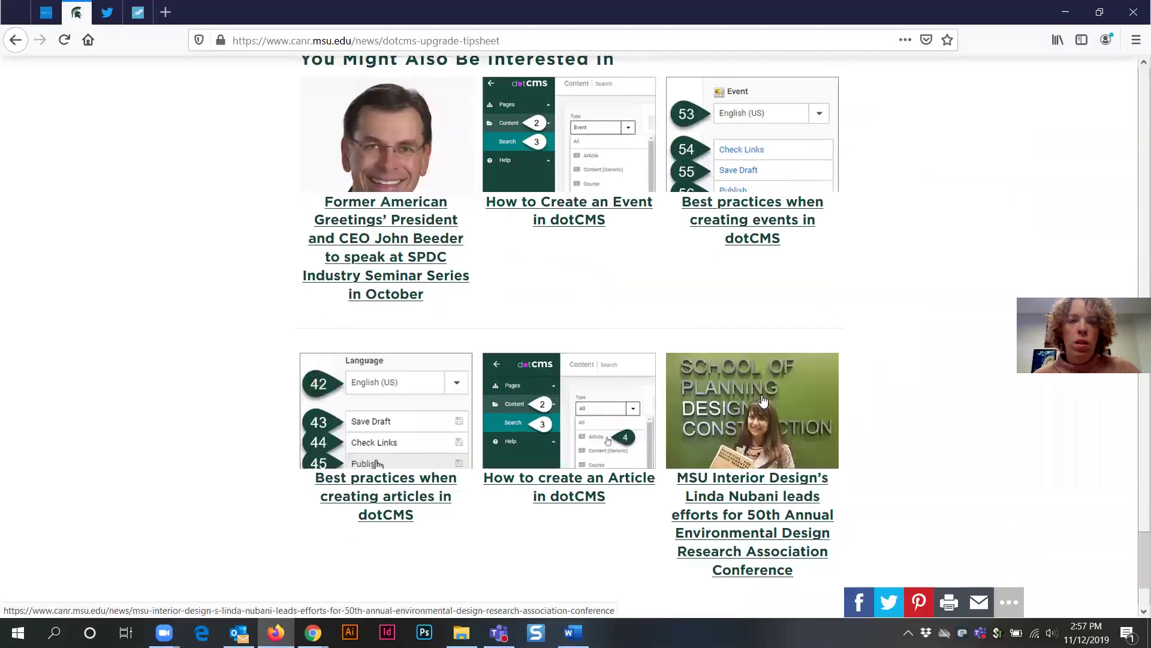
{"action": "scroll", "coordinate": [762, 398], "scroll_direction": "up", "scroll_amount": 8}
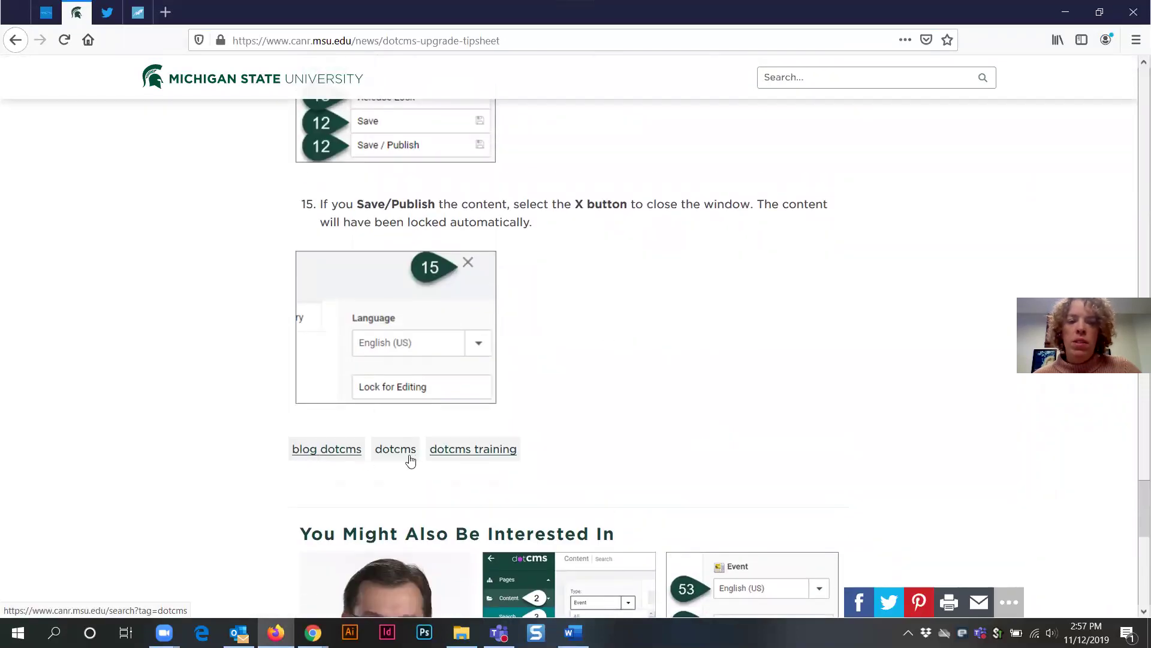
{"action": "left_click", "coordinate": [466, 456]}
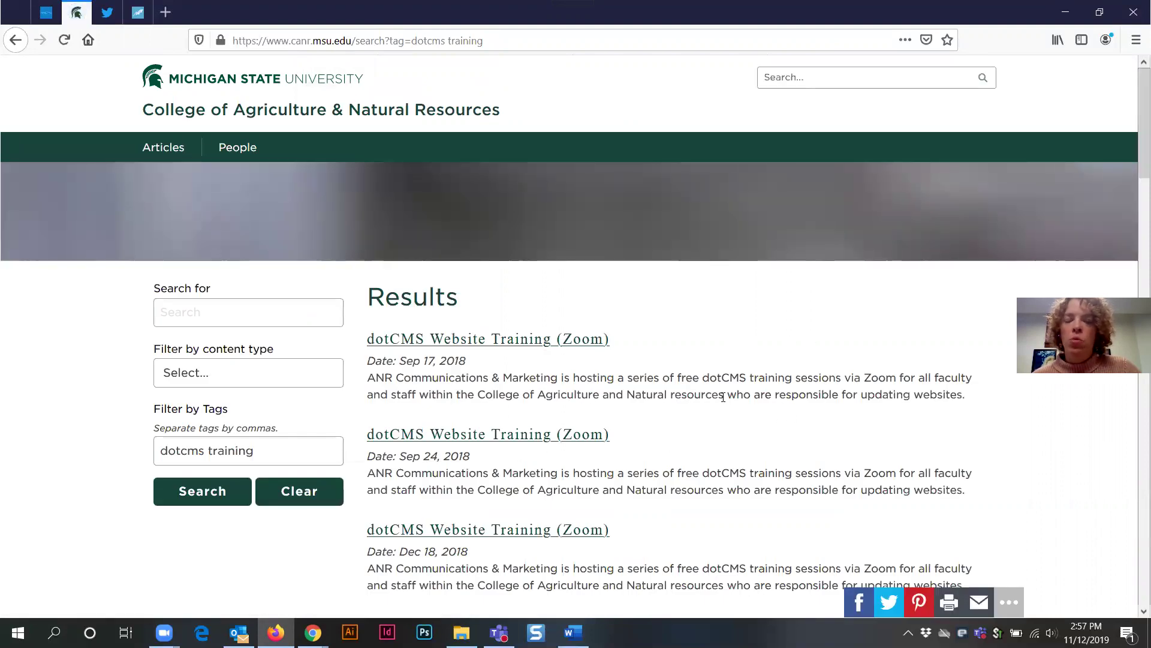
Scroll through the dotcms training tag results of Zoom training sessions and return to the top
{"action": "scroll", "coordinate": [729, 445], "scroll_direction": "down", "scroll_amount": 2}
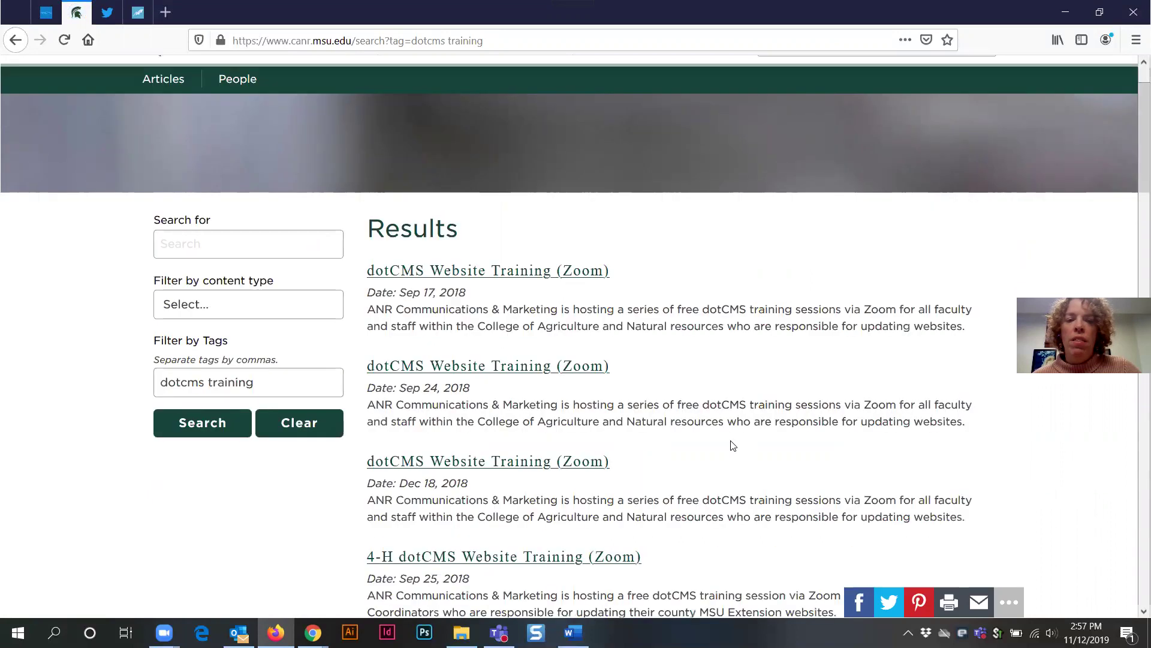
{"action": "scroll", "coordinate": [731, 445], "scroll_direction": "down", "scroll_amount": 15}
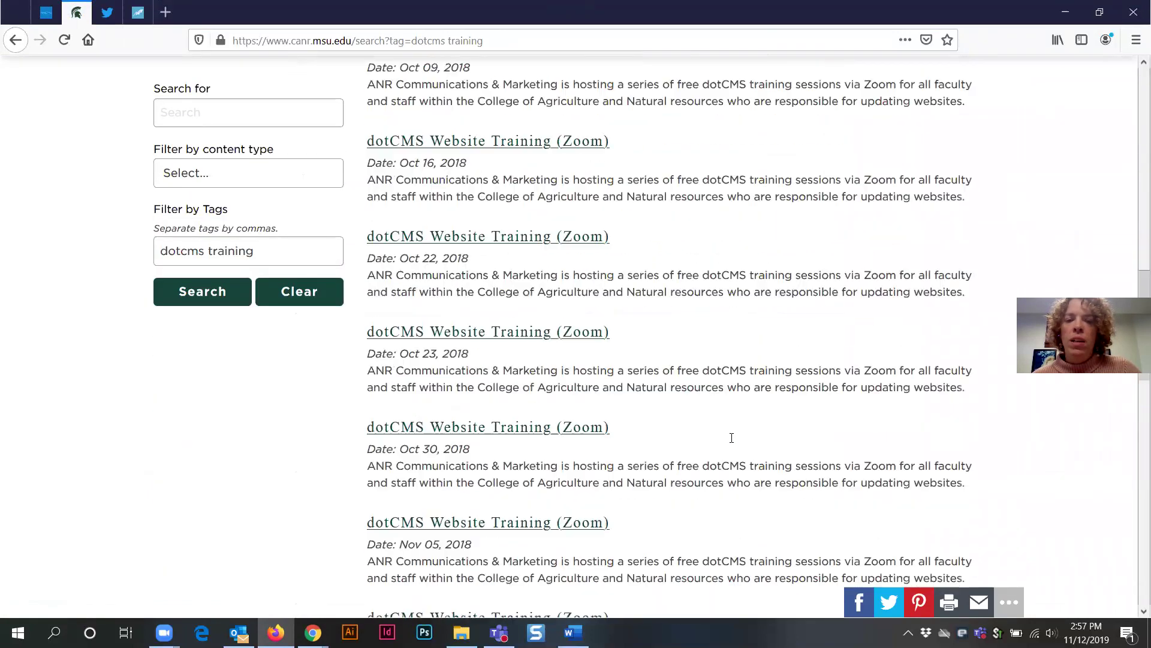
{"action": "scroll", "coordinate": [731, 438], "scroll_direction": "down", "scroll_amount": 15}
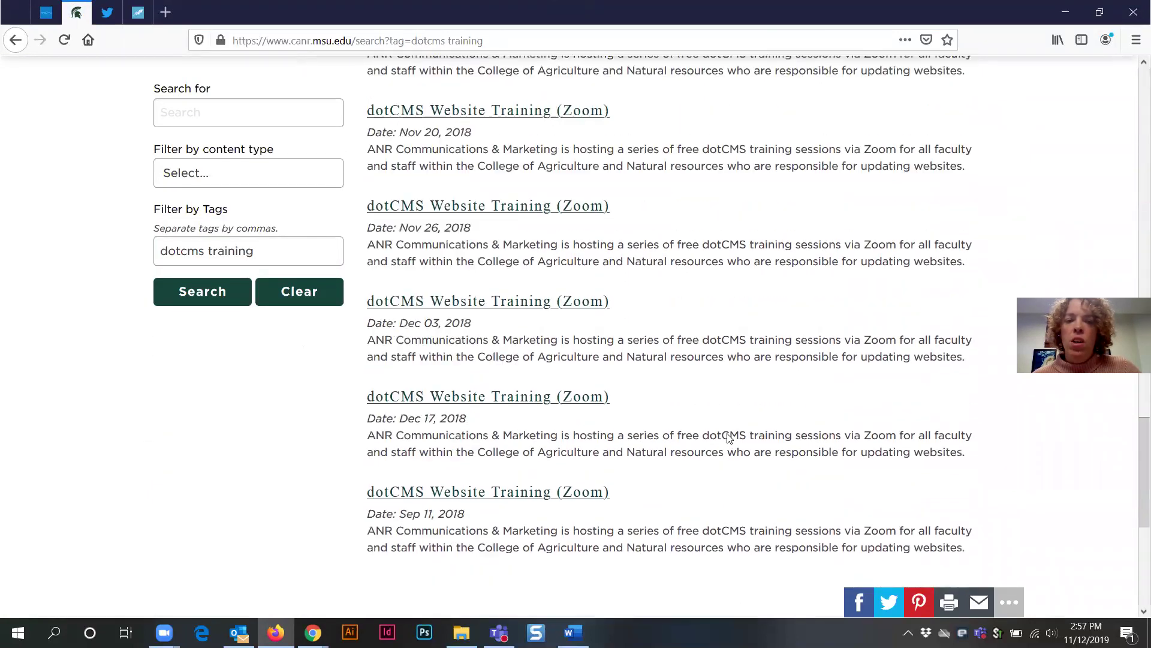
{"action": "scroll", "coordinate": [728, 437], "scroll_direction": "down", "scroll_amount": 4}
{"action": "scroll", "coordinate": [727, 437], "scroll_direction": "up", "scroll_amount": 10}
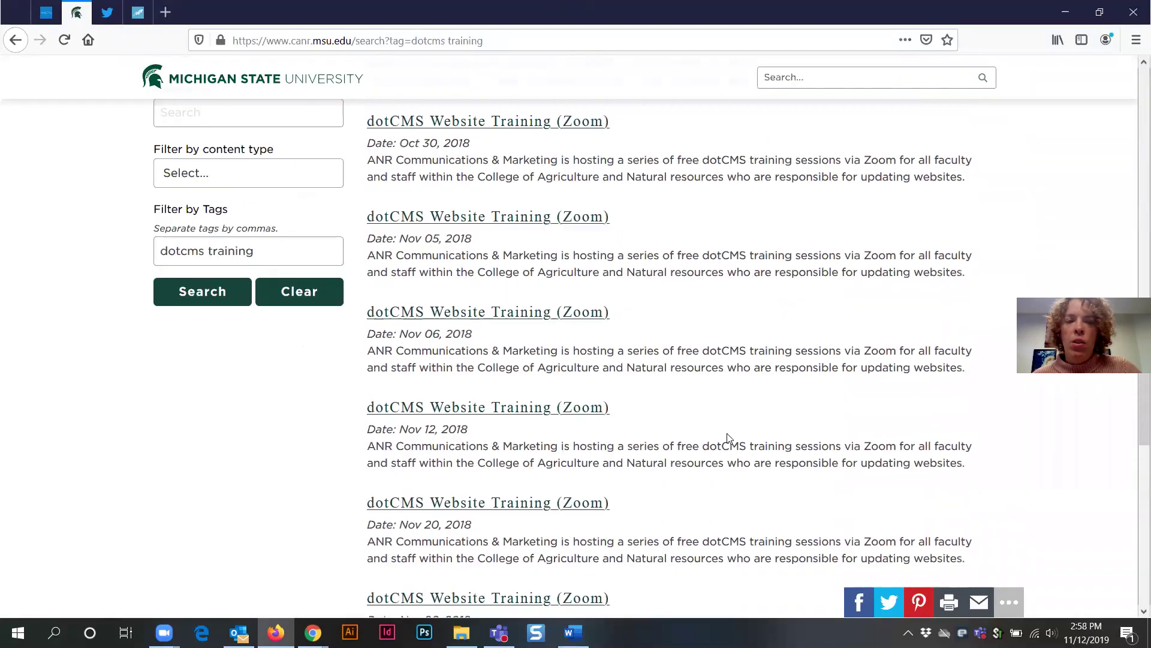
{"action": "scroll", "coordinate": [727, 437], "scroll_direction": "up", "scroll_amount": 15}
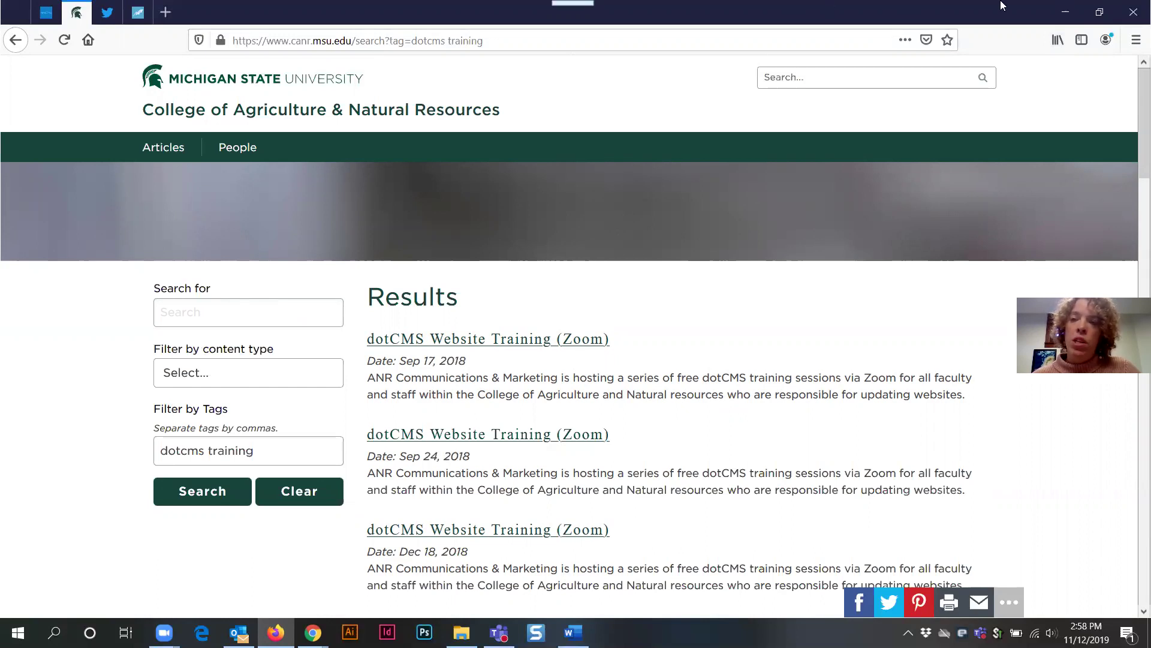
Back in the page editor, tag the page with blog dotcms, dotcms and dotcms training
{"action": "left_click", "coordinate": [1065, 12]}
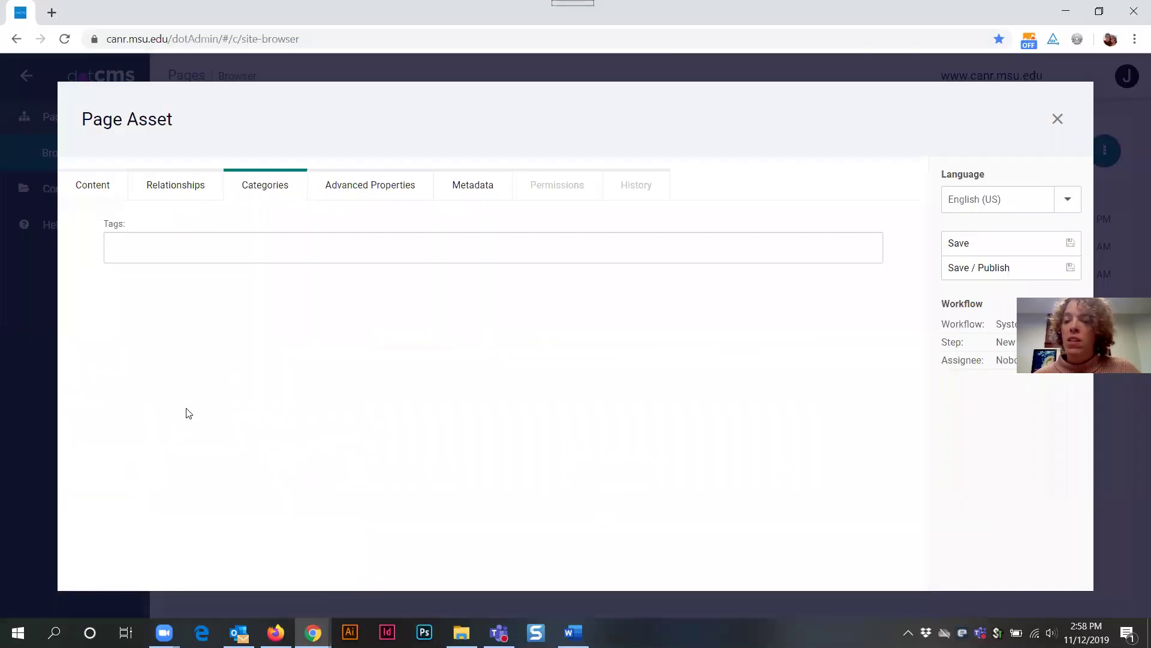
{"action": "left_click", "coordinate": [273, 247]}
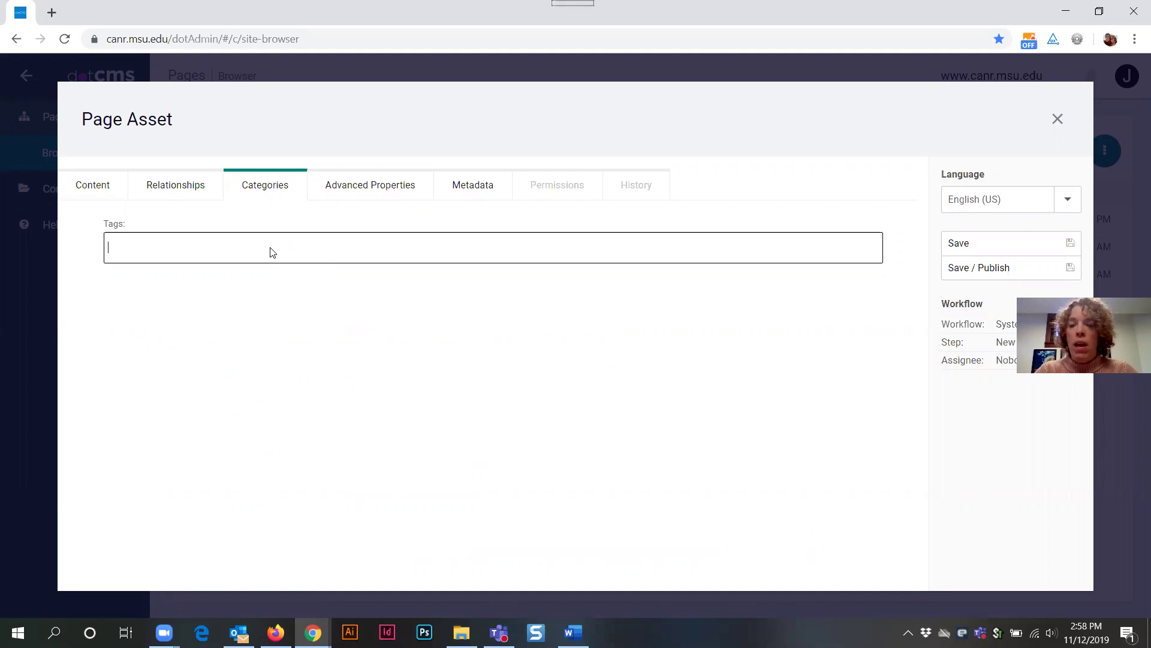
{"action": "type", "text": "dotcms"}
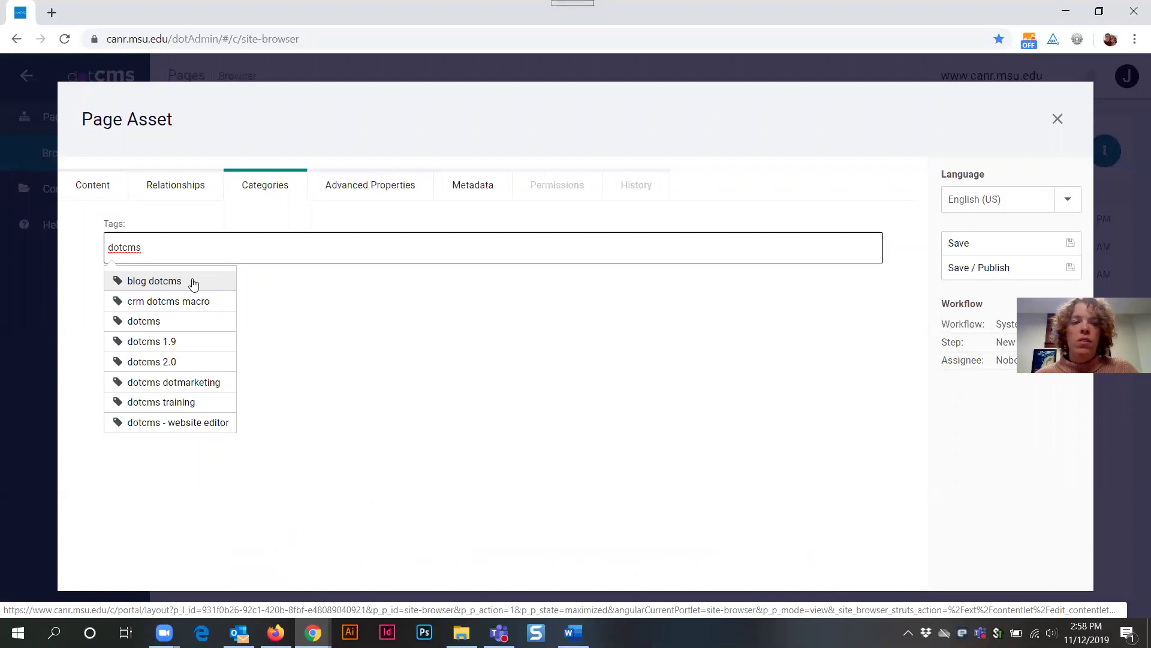
{"action": "left_click", "coordinate": [193, 282]}
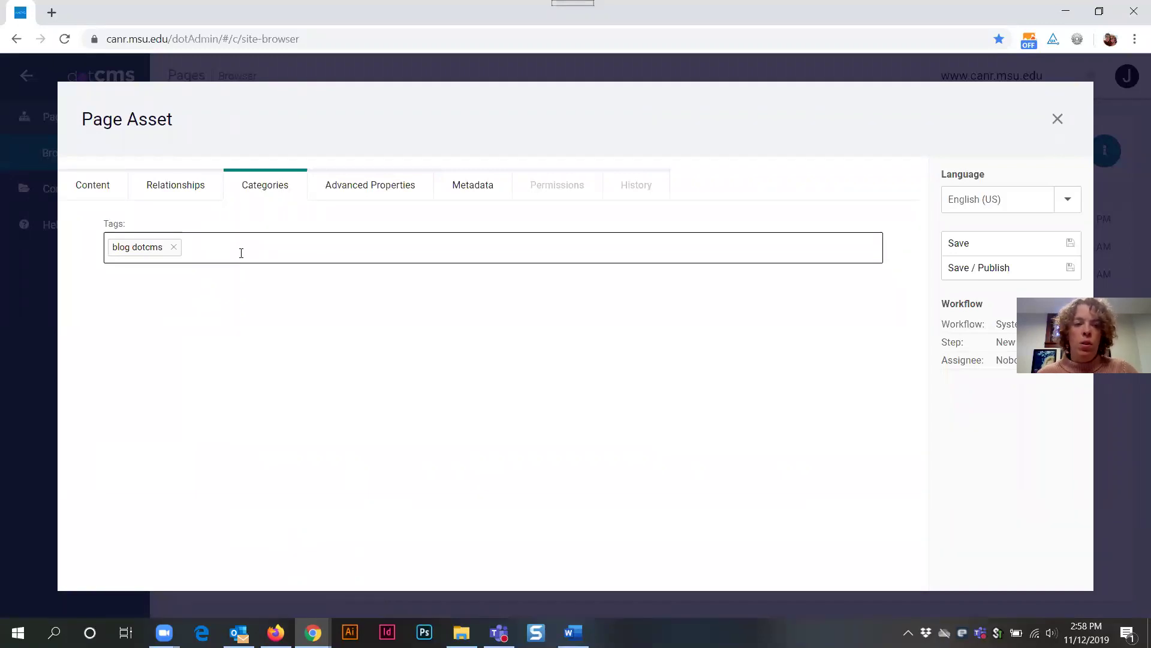
{"action": "type", "text": "dotcms"}
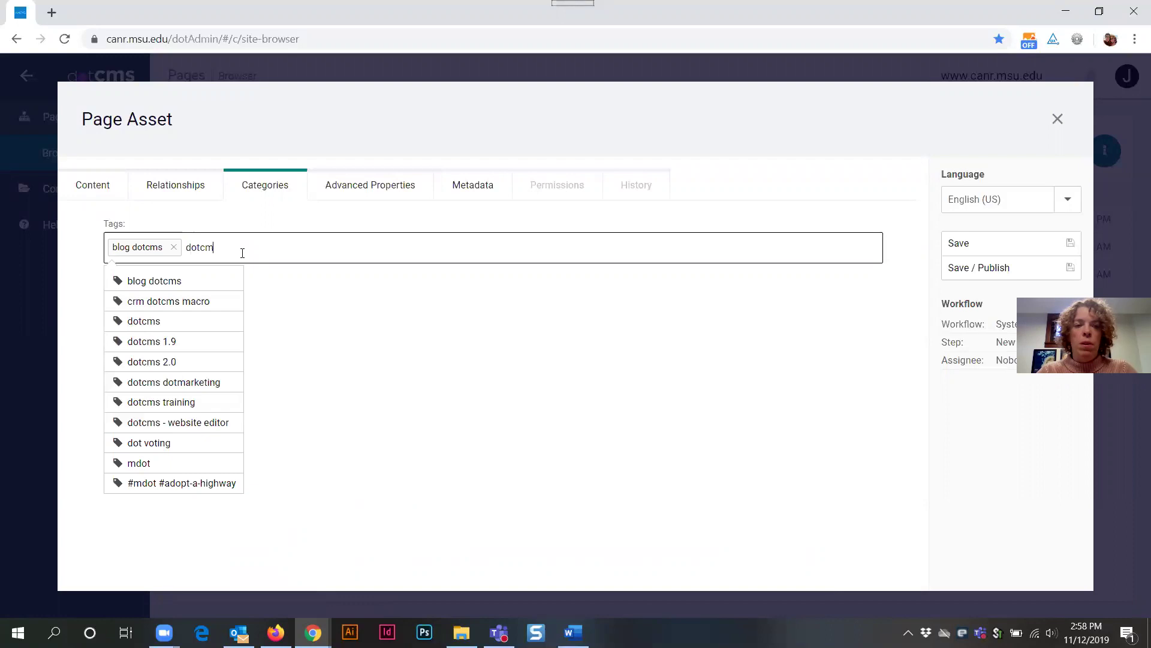
{"action": "left_click", "coordinate": [152, 322]}
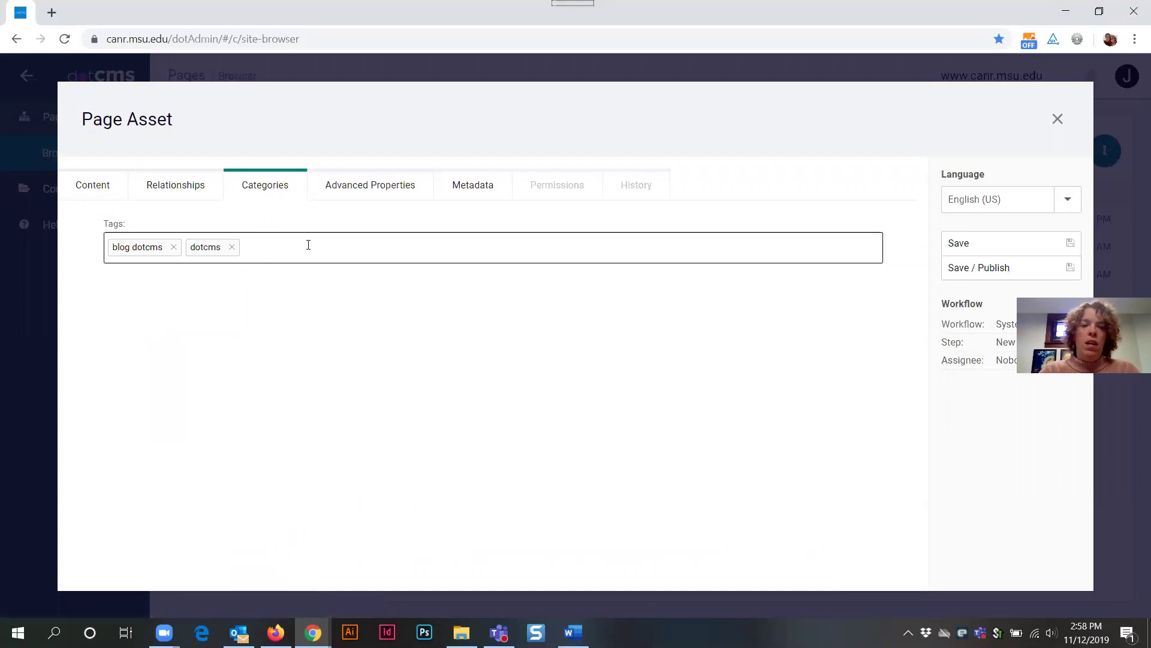
{"action": "type", "text": "d"}
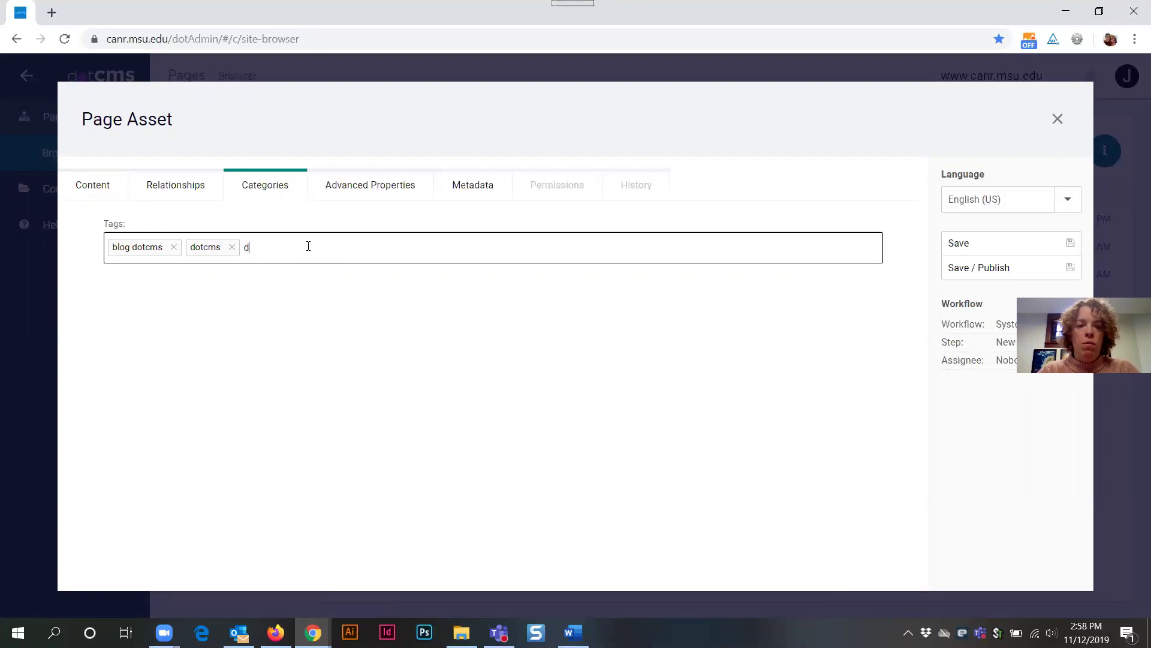
{"action": "type", "text": "otcms"}
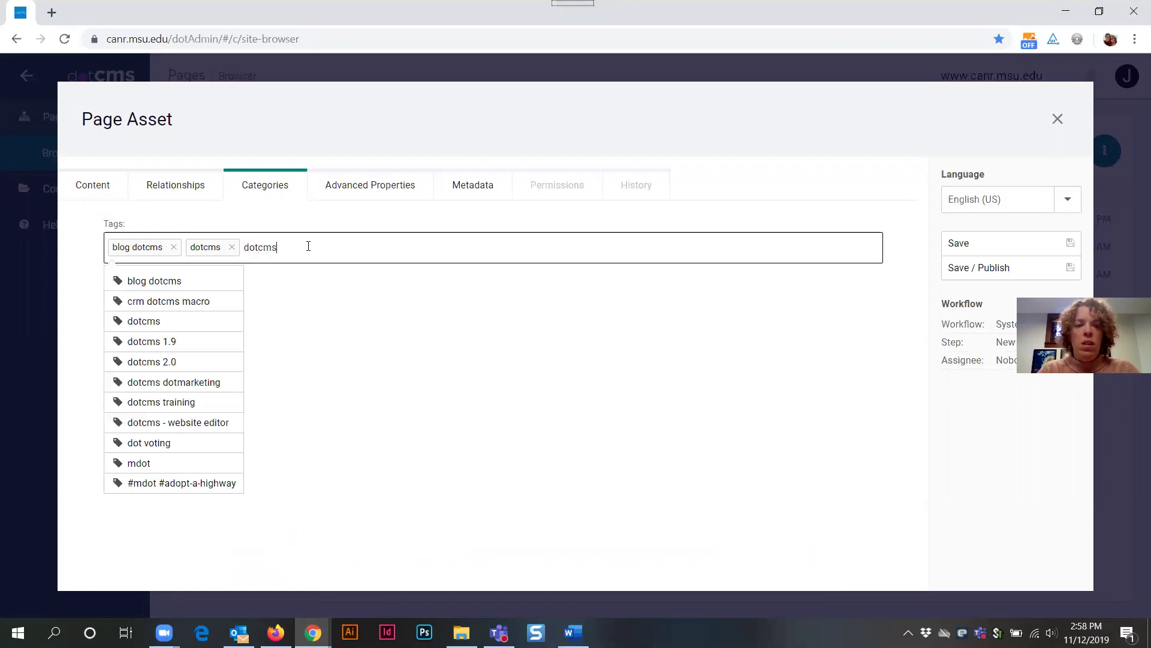
{"action": "left_click", "coordinate": [161, 402]}
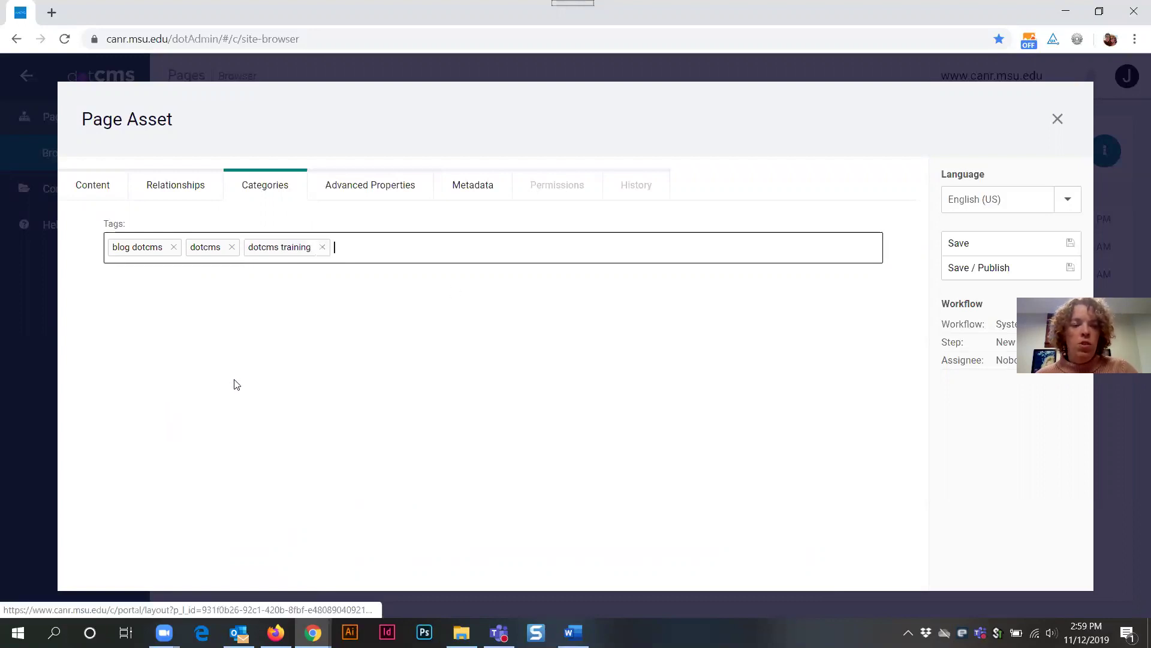
Type 'trucks' and 'sunshine' into Tags, then delete both without adding them
{"action": "left_click", "coordinate": [389, 250]}
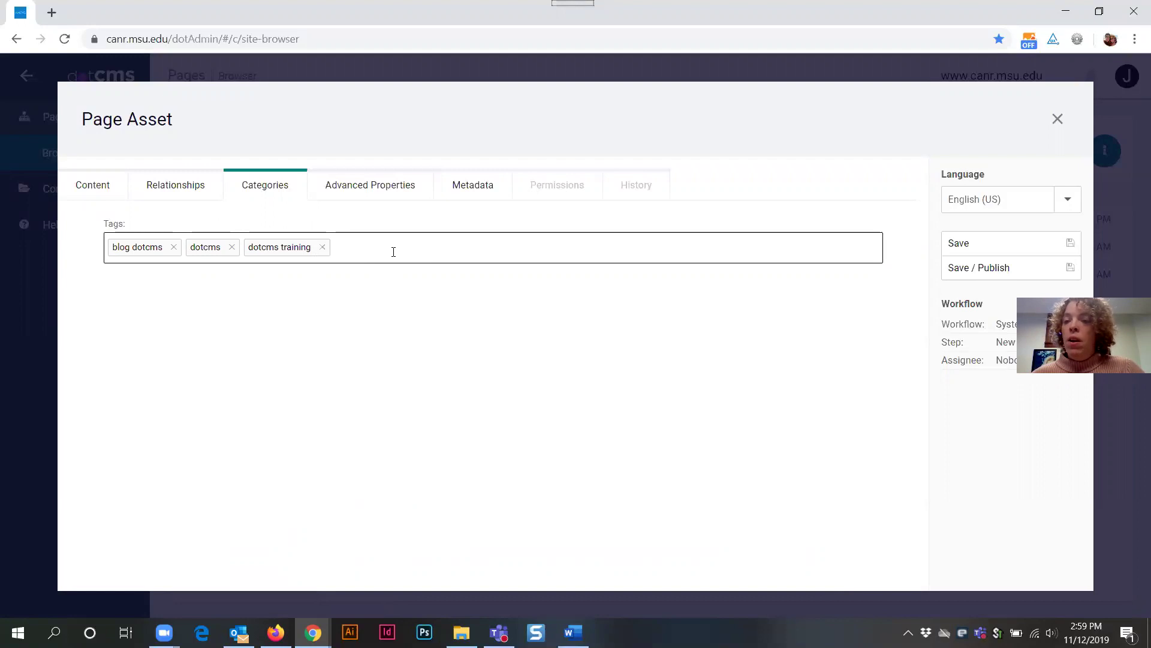
{"action": "type", "text": "trucks"}
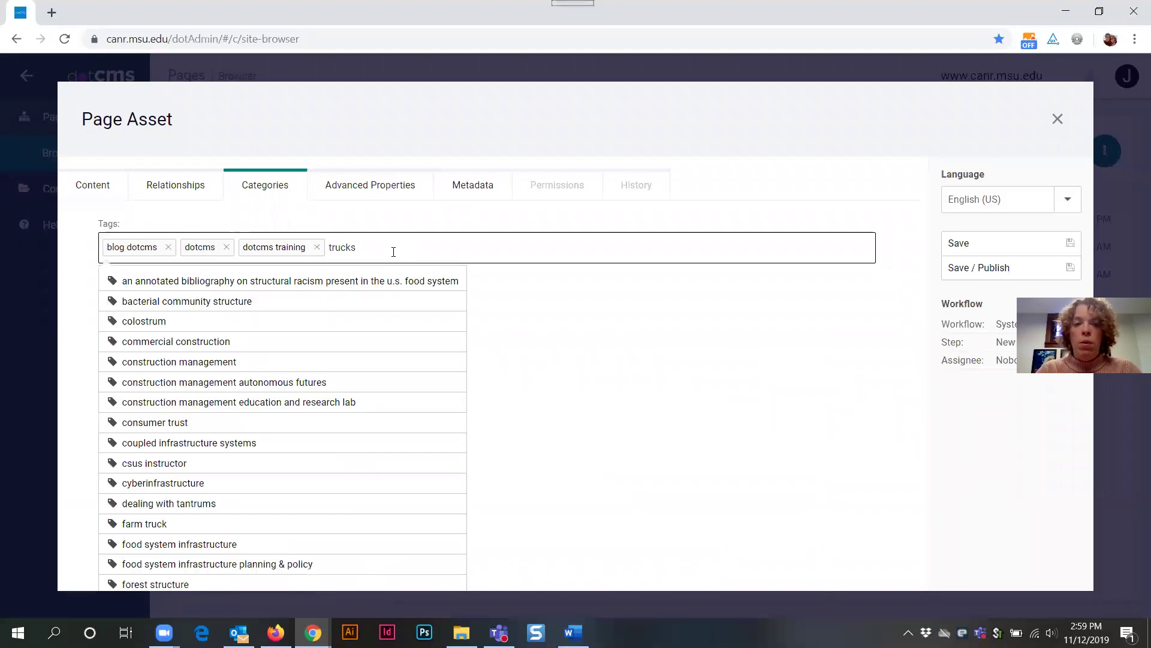
{"action": "key", "text": "BackSpace"}
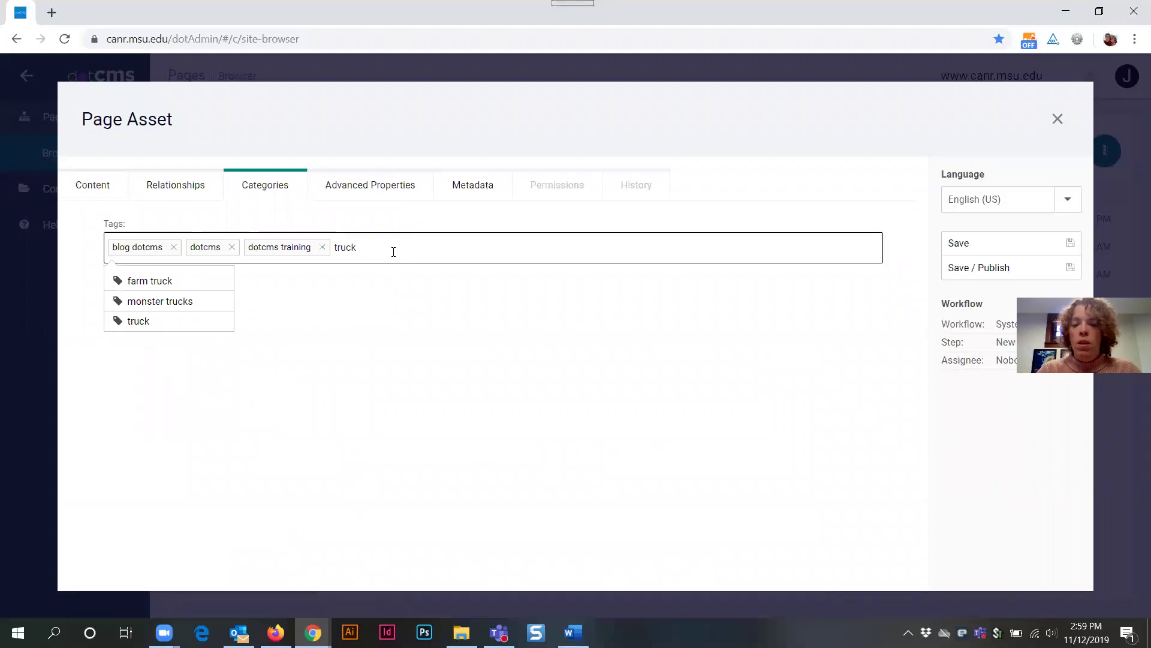
{"action": "key", "text": "BackSpace"}
{"action": "key", "text": "BackSpace"}
{"action": "key", "text": "BackSpace"}
{"action": "key", "text": "BackSpace"}
{"action": "key", "text": "BackSpace"}
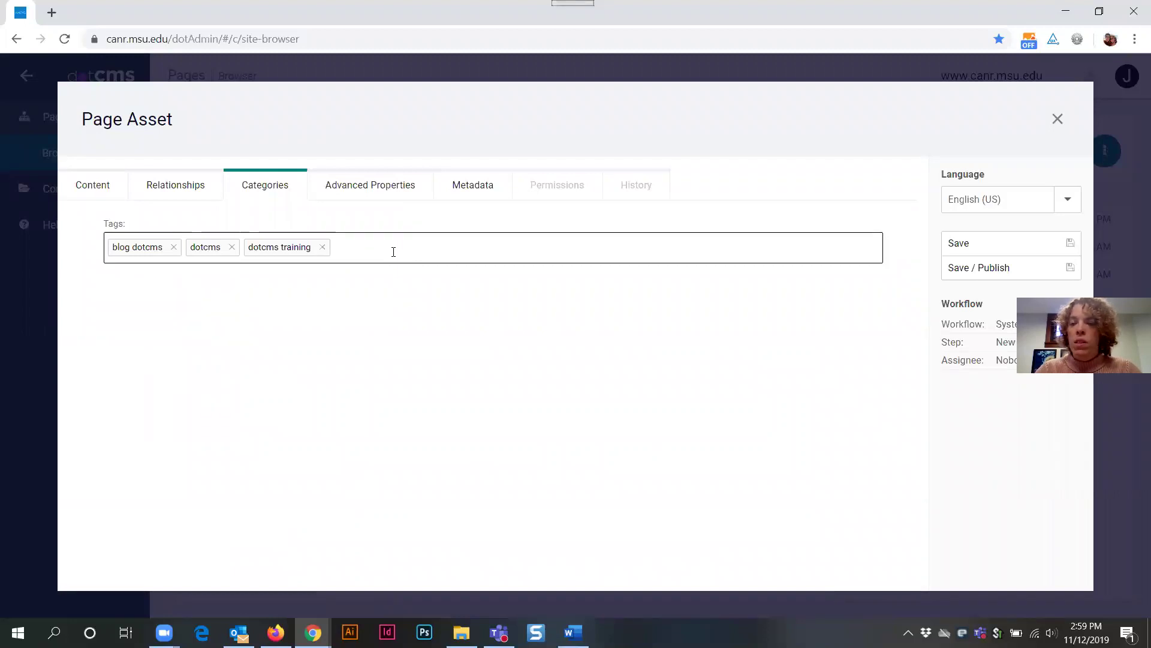
{"action": "type", "text": "sunshine"}
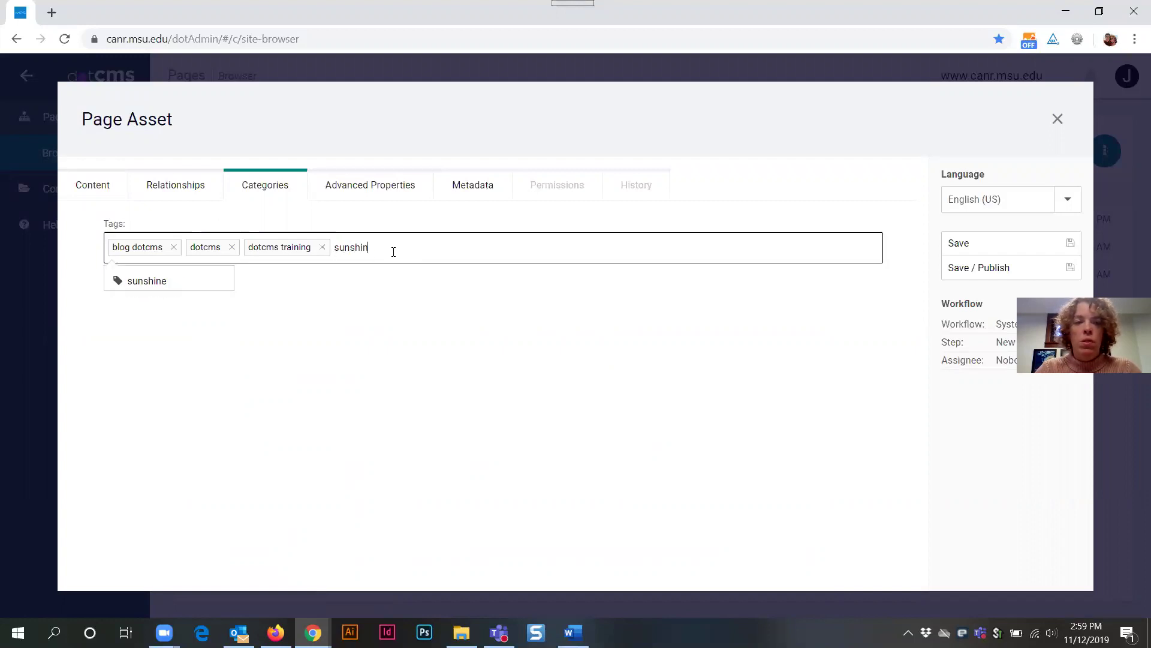
{"action": "key", "text": "BackSpace"}
{"action": "key", "text": "BackSpace"}
{"action": "key", "text": "BackSpace"}
{"action": "key", "text": "BackSpace"}
{"action": "key", "text": "BackSpace"}
{"action": "key", "text": "BackSpace"}
{"action": "key", "text": "BackSpace"}
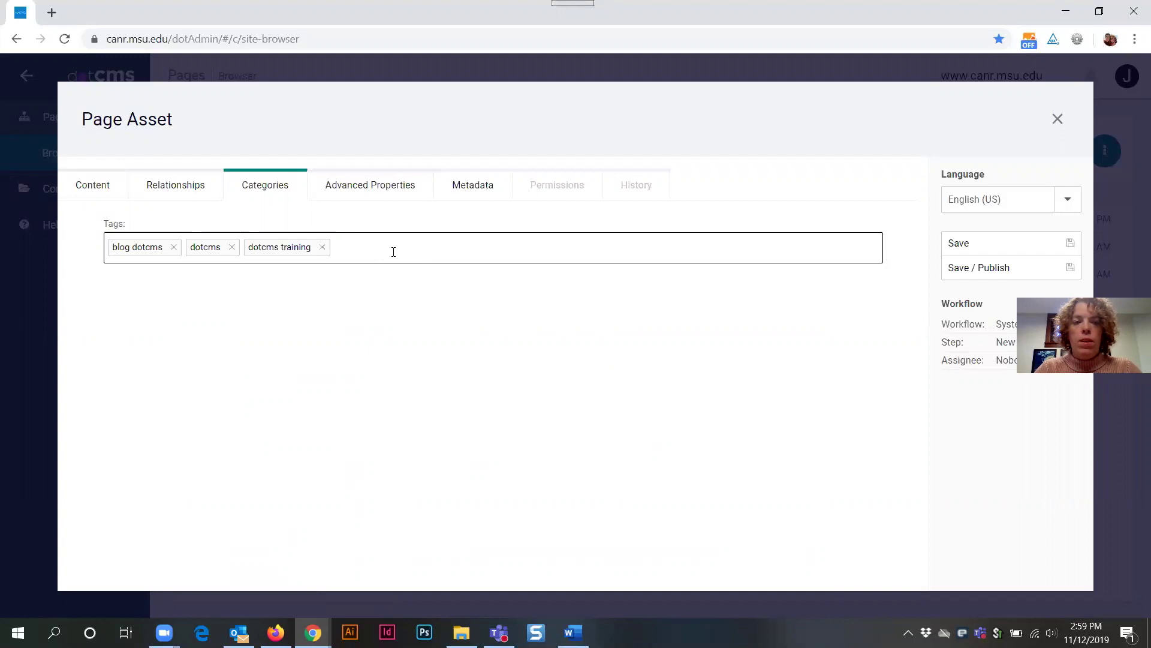
Add 'semi' as a fourth tag after dotcms training
{"action": "type", "text": "semi"}
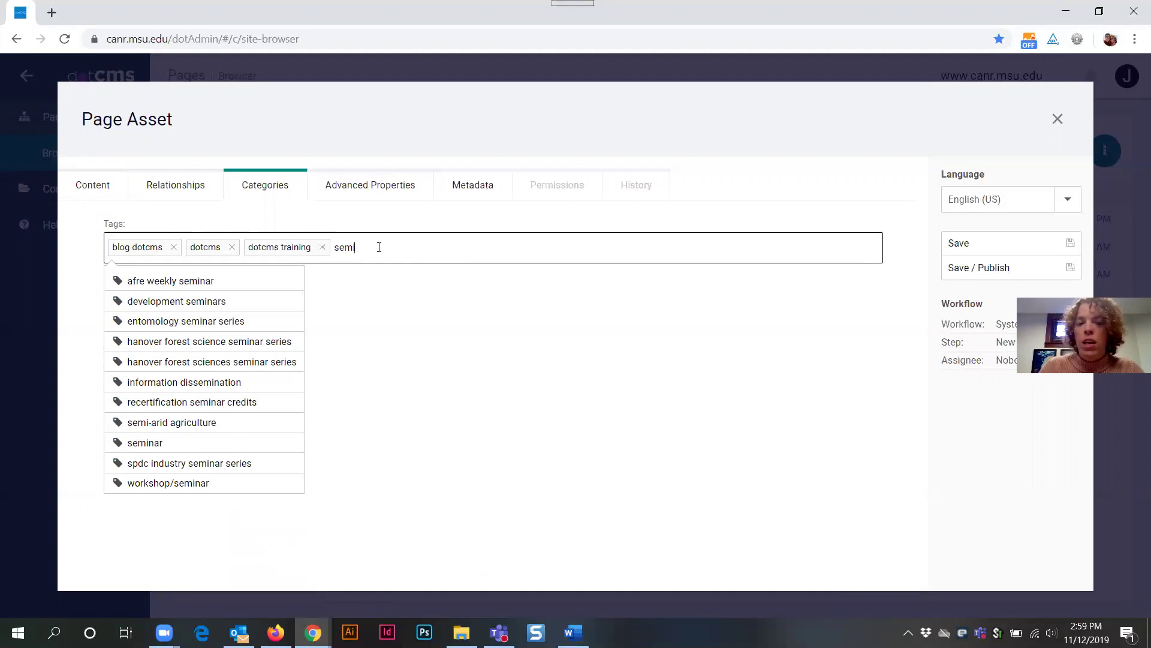
{"action": "key", "text": "Return"}
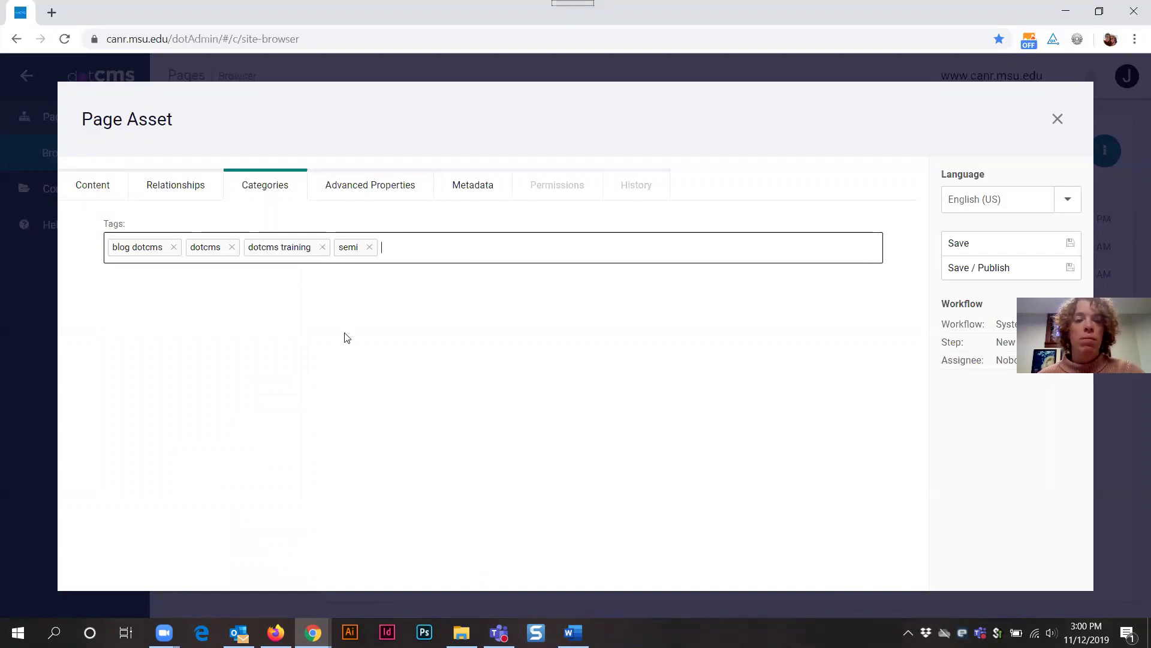
Show Advanced Properties and review Cache TTL 15, empty Redirect Url and unchecked HTTPS Required
{"action": "left_click", "coordinate": [352, 192]}
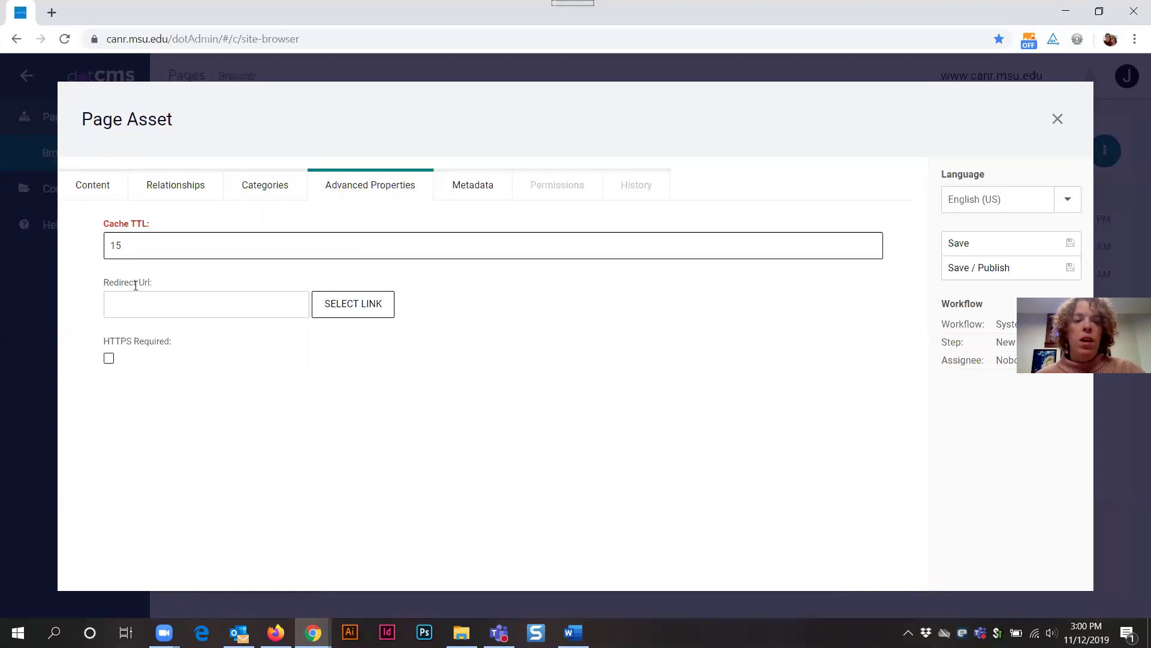
{"action": "left_click_drag", "start_coordinate": [159, 283], "coordinate": [99, 283]}
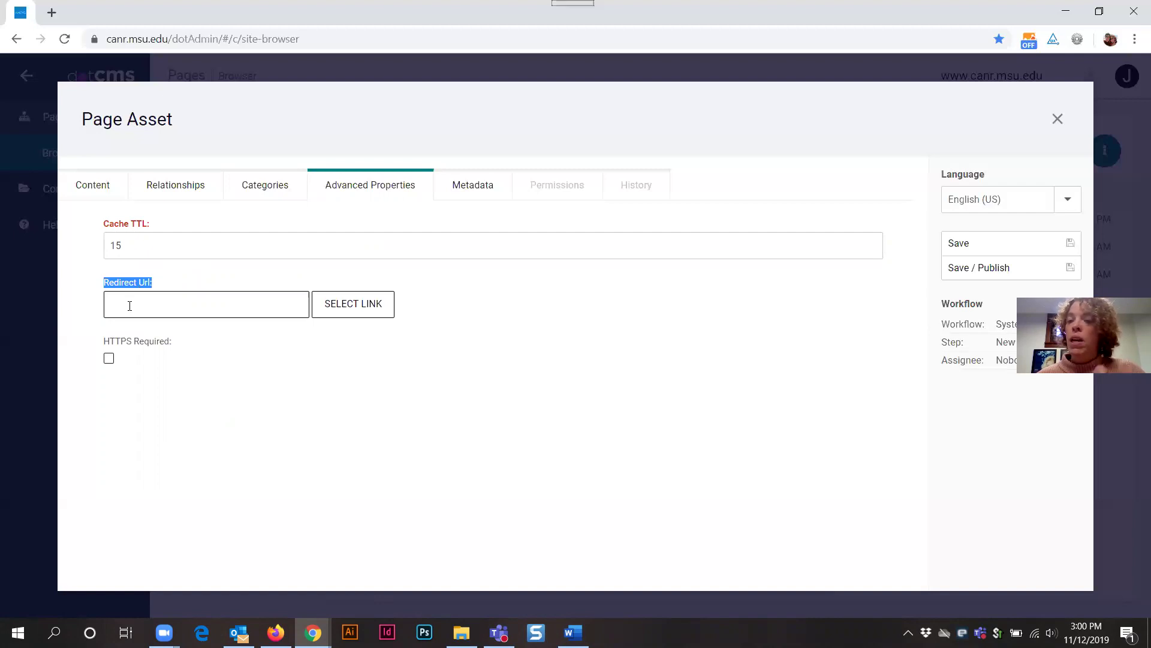
Enter 'dotcms, dotcms training, dotcms blog' as SEO Keywords under Metadata
{"action": "left_click", "coordinate": [466, 190]}
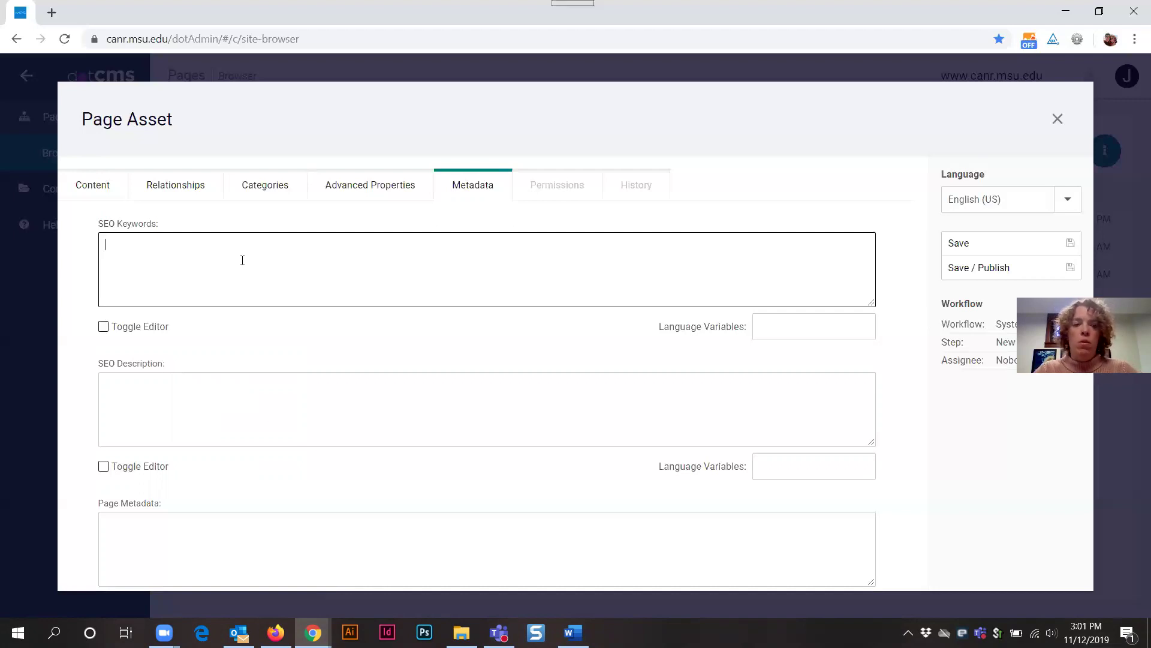
{"action": "type", "text": "dotcms"}
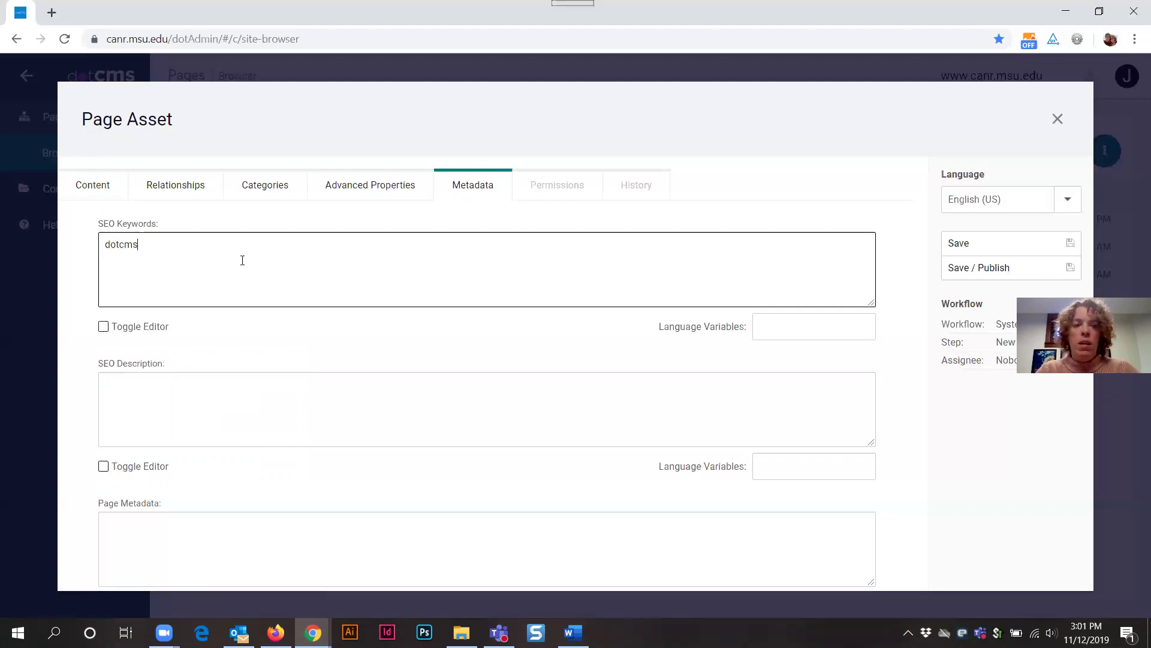
{"action": "type", "text": ", dotcm"}
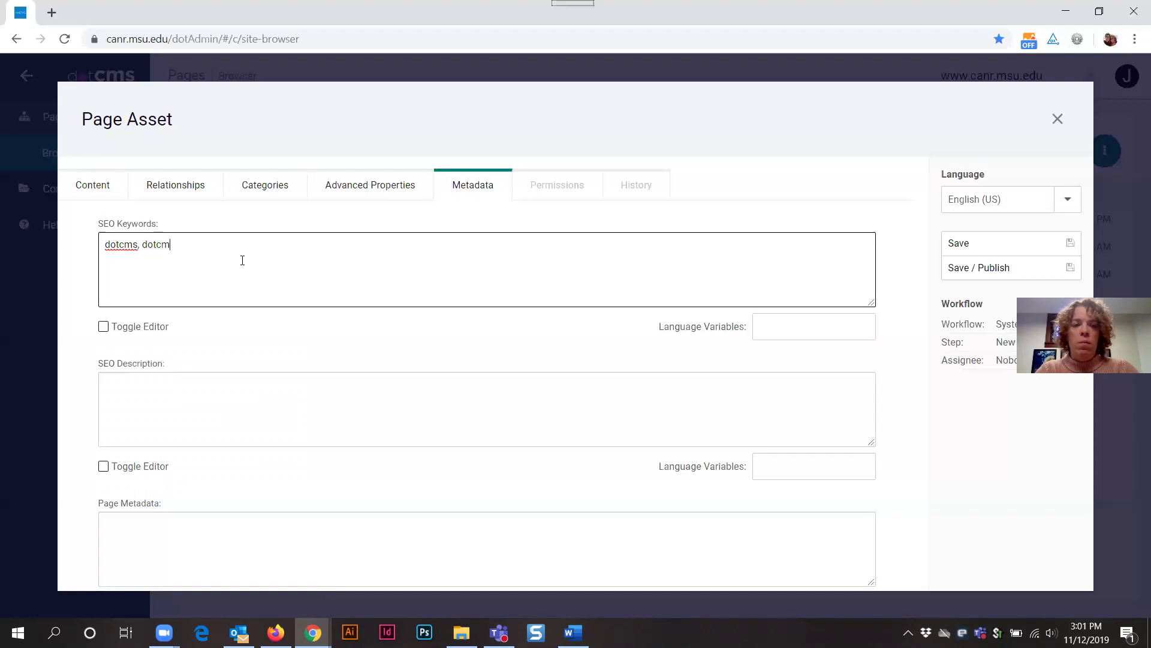
{"action": "type", "text": "s training, "}
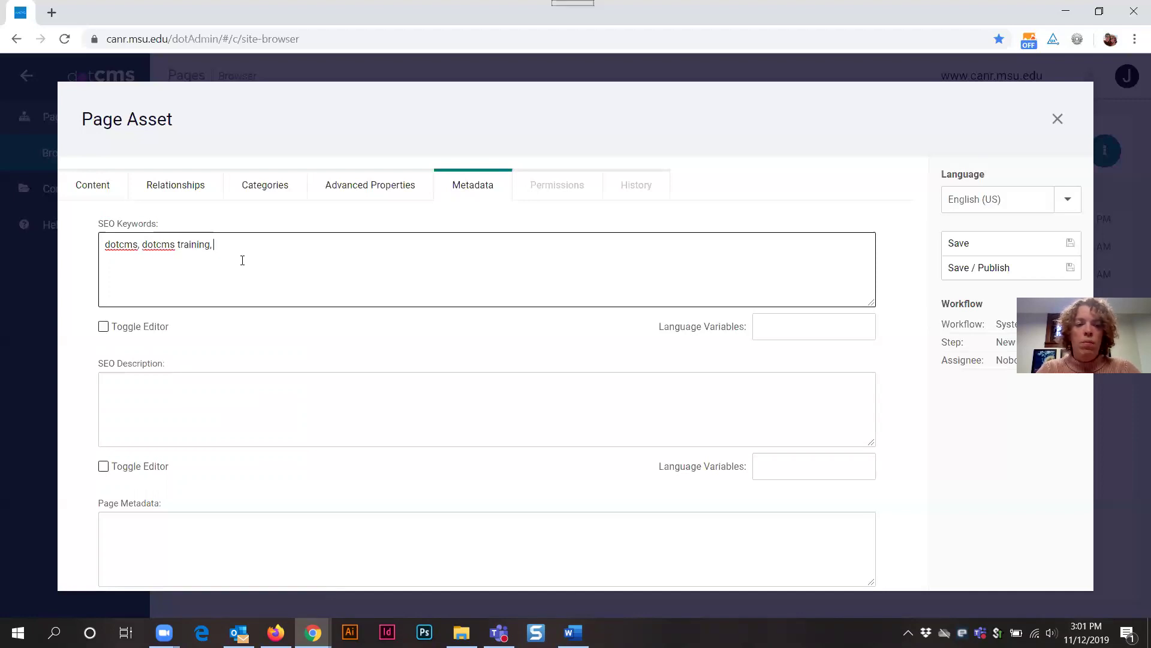
{"action": "type", "text": "dotcms "}
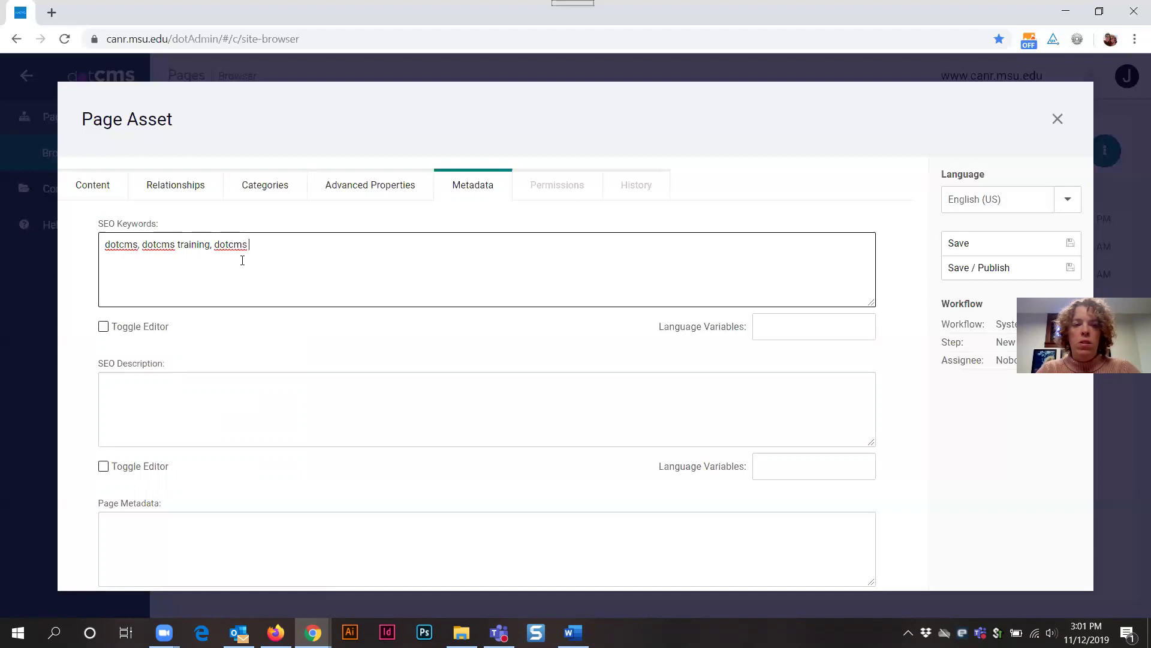
{"action": "type", "text": "blog"}
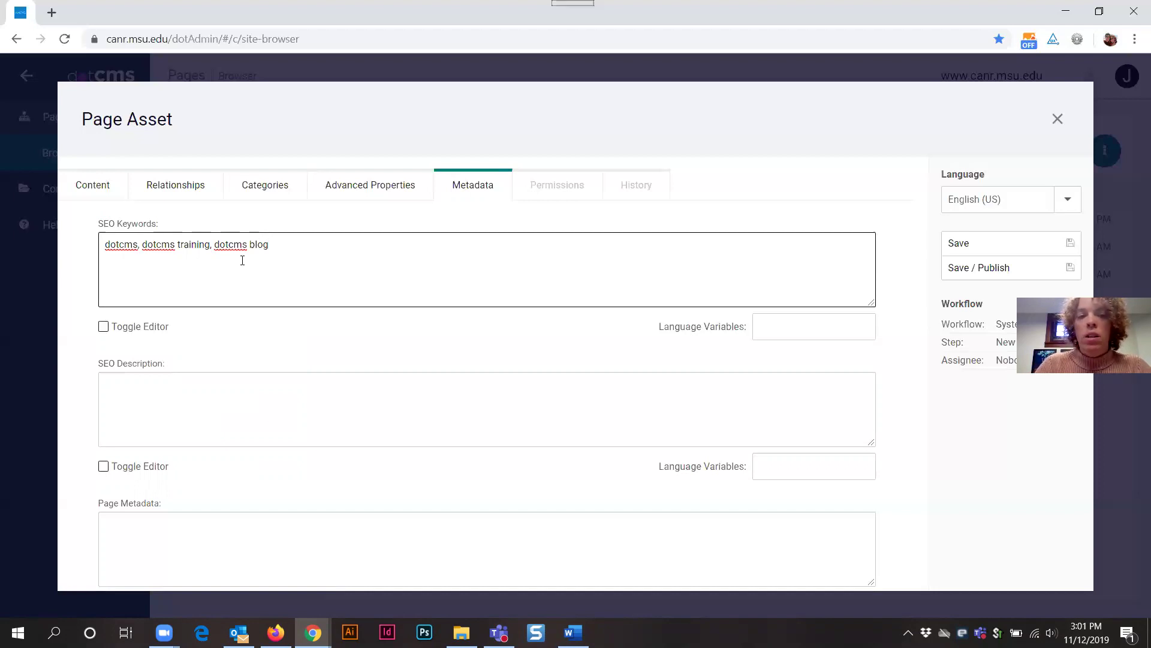
Copy the SEO keywords into Page Metadata, leaving SEO Description empty
{"action": "triple_click", "coordinate": [214, 246]}
{"action": "key", "text": "ctrl+c"}
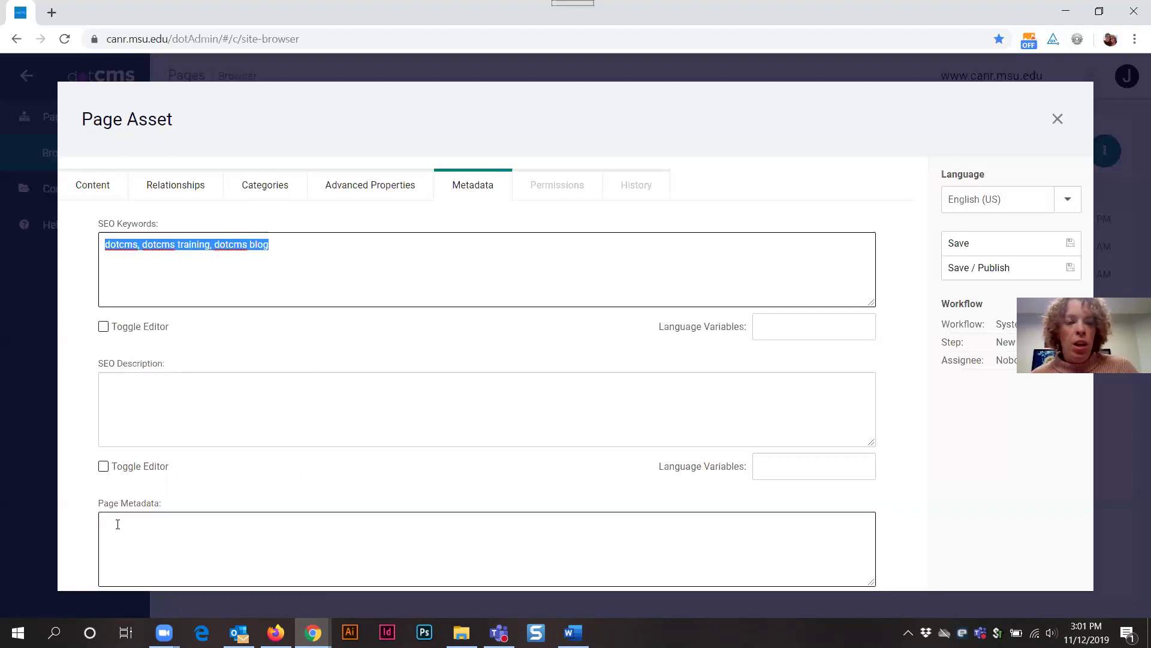
{"action": "left_click", "coordinate": [249, 547]}
{"action": "key", "text": "ctrl+v"}
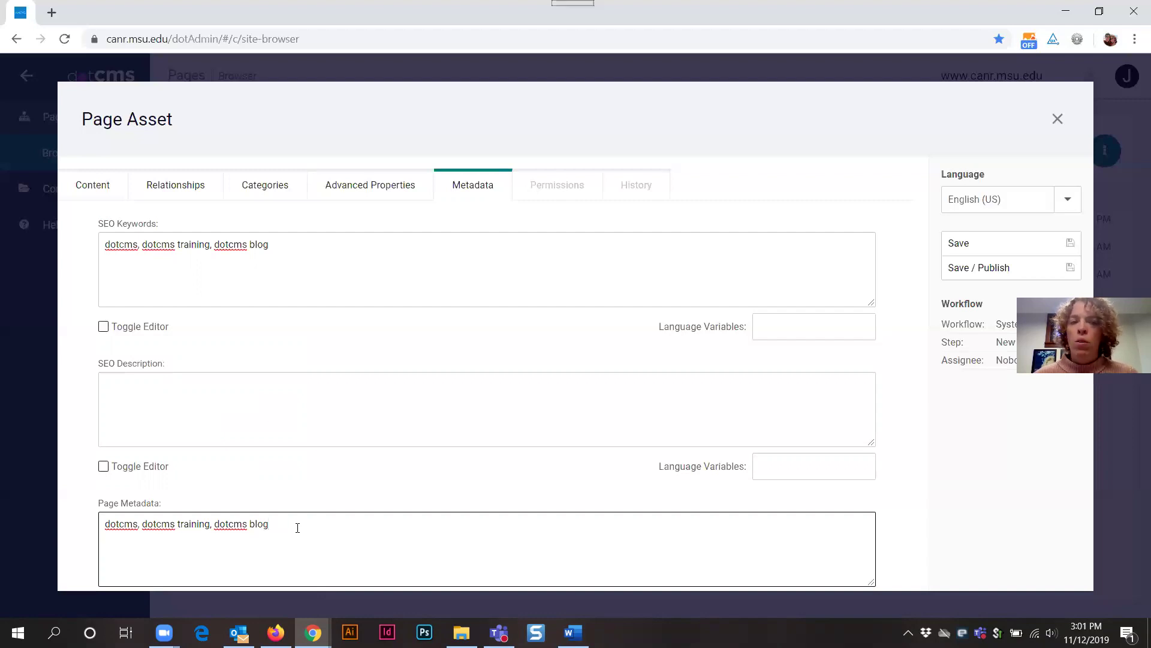
{"action": "left_click", "coordinate": [142, 389]}
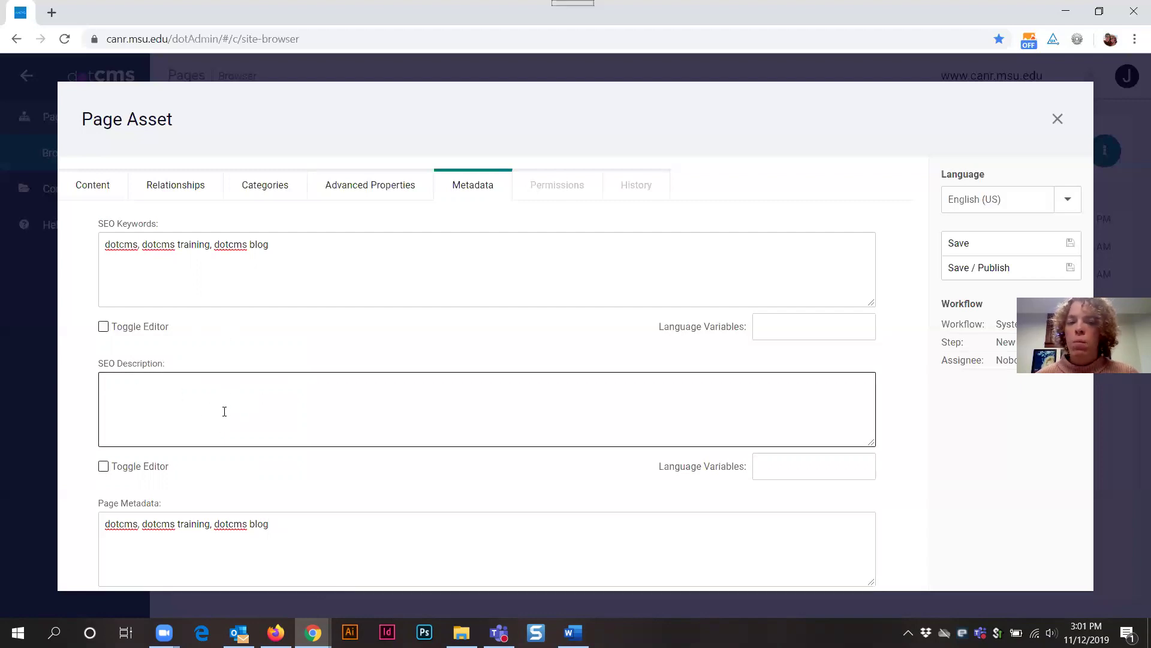
{"action": "left_click", "coordinate": [363, 477]}
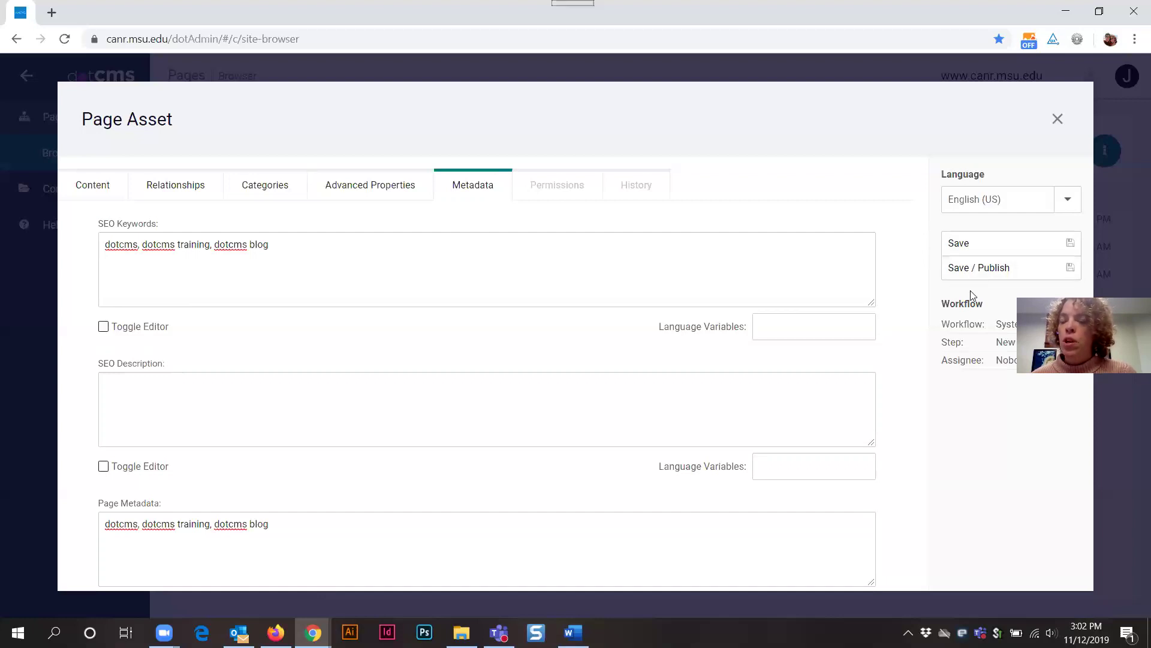
Save the Test Page and scroll through its preview under the Training breadcrumb
{"action": "left_click", "coordinate": [964, 244]}
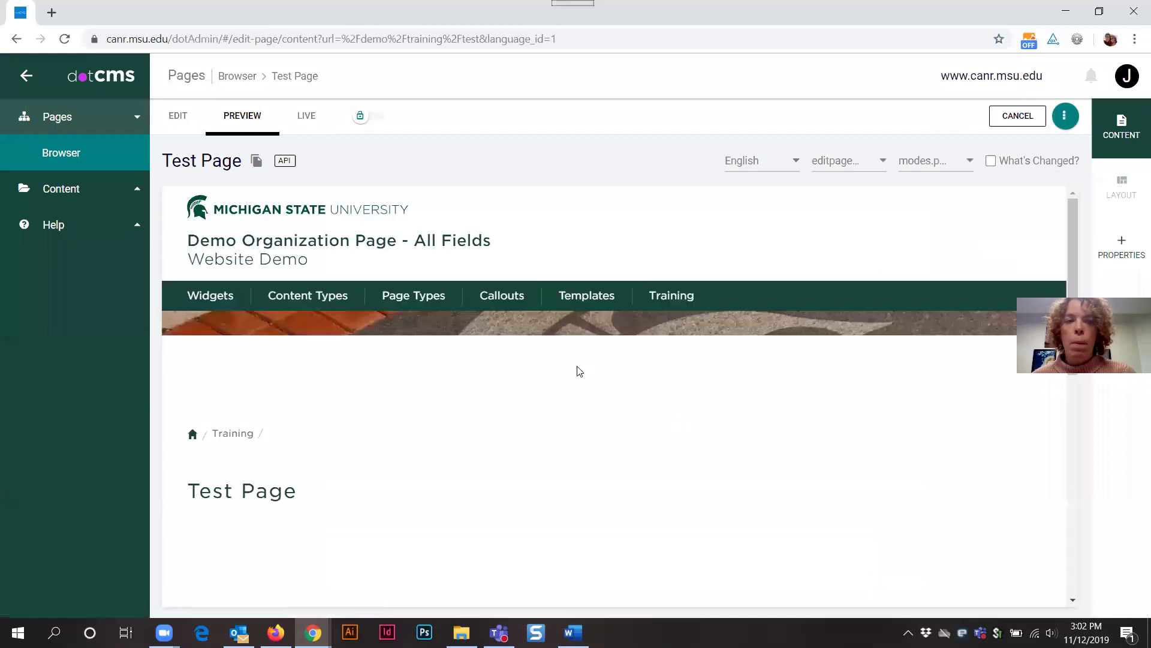
{"action": "scroll", "coordinate": [642, 357], "scroll_direction": "down", "scroll_amount": 1}
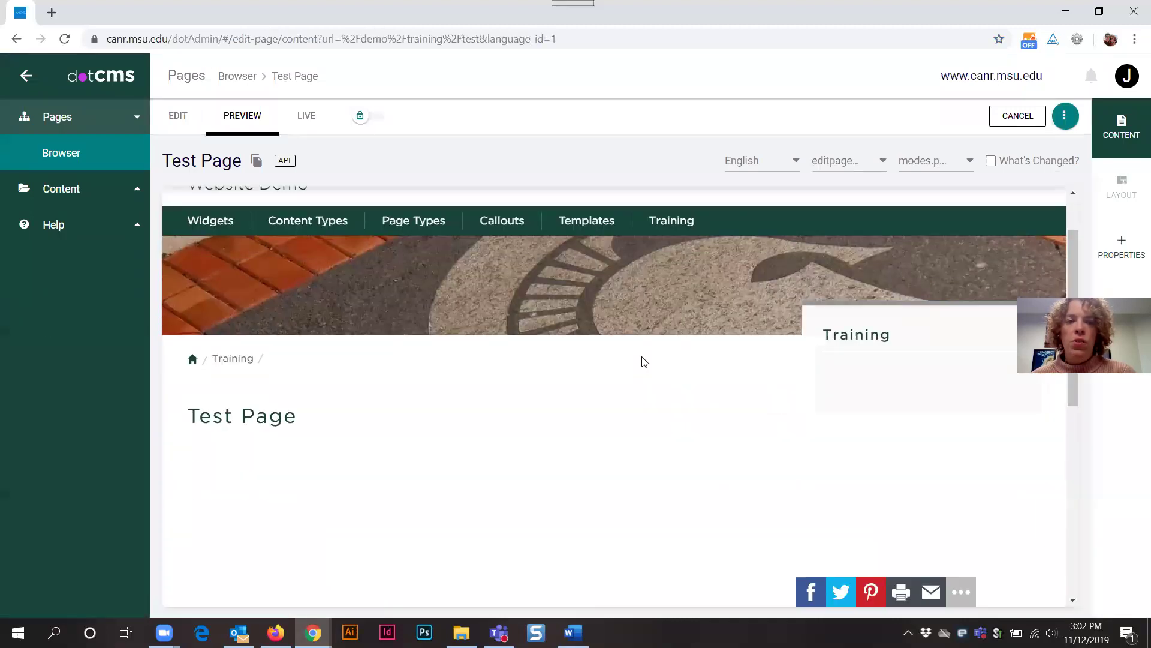
{"action": "scroll", "coordinate": [644, 360], "scroll_direction": "up", "scroll_amount": 1}
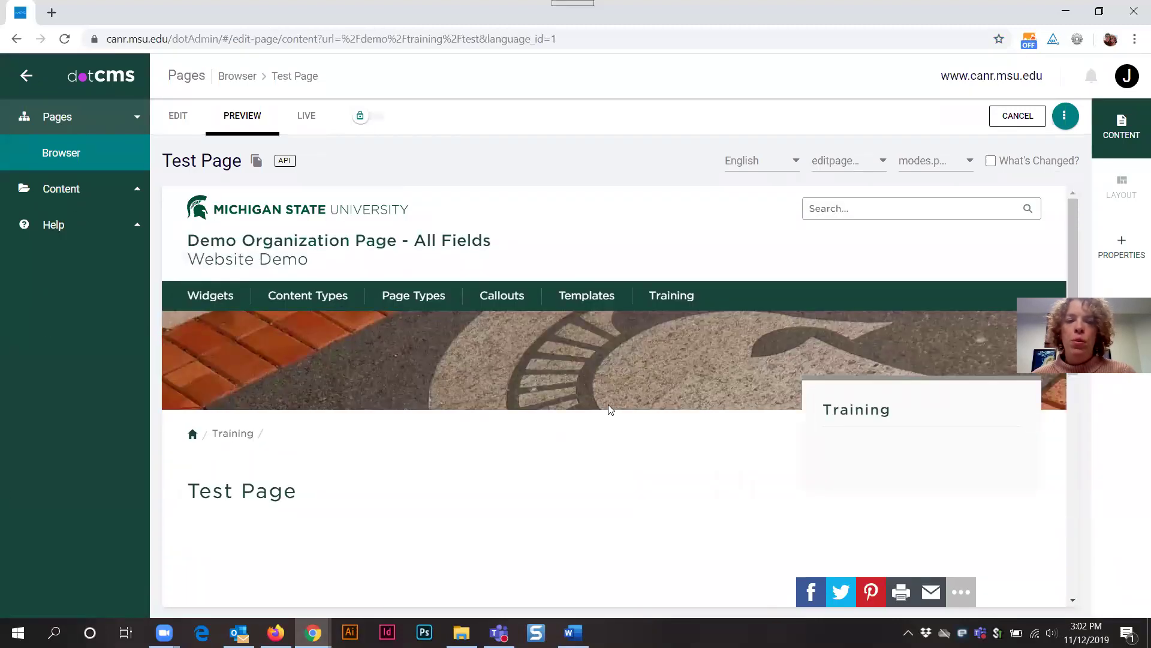
{"action": "scroll", "coordinate": [628, 406], "scroll_direction": "down", "scroll_amount": 7}
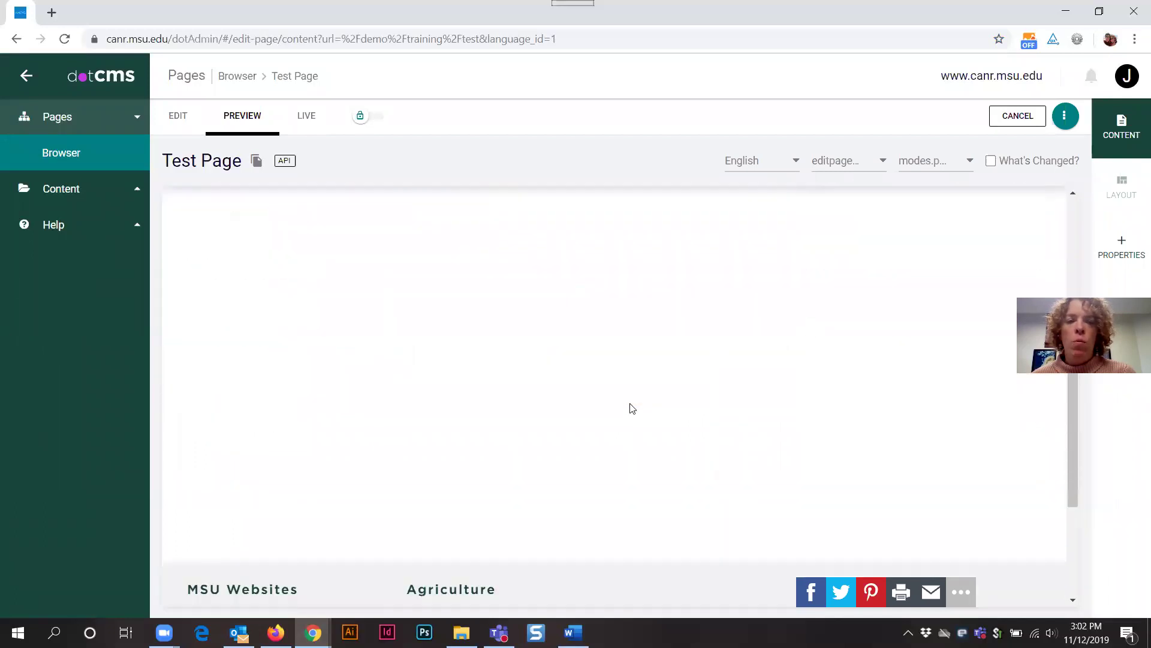
{"action": "scroll", "coordinate": [631, 407], "scroll_direction": "up", "scroll_amount": 8}
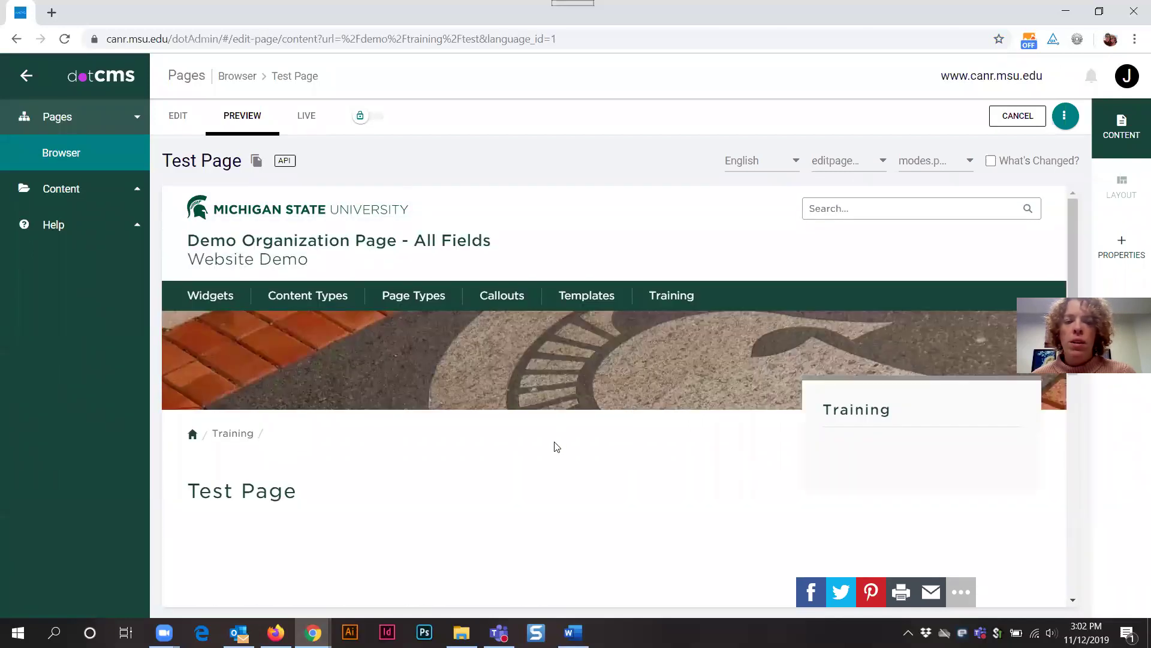